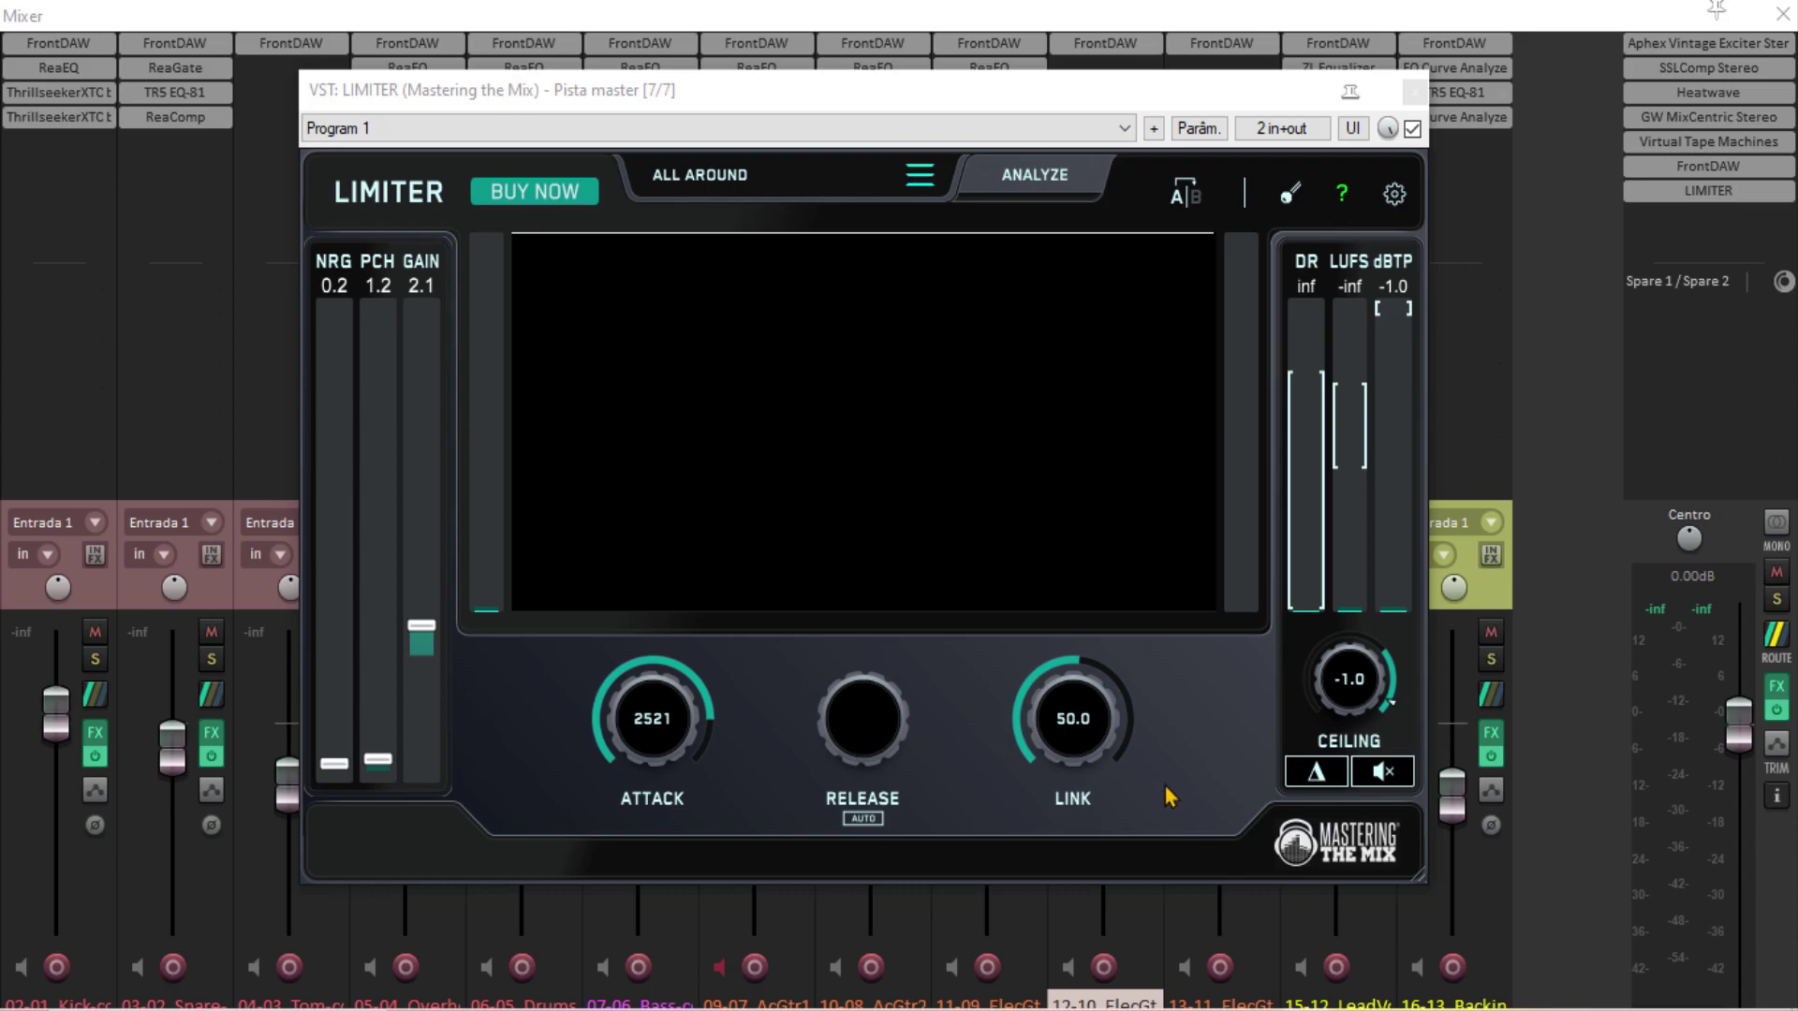
Step: Reposition the limiter window slightly and raise the Energy amount to about 13.8
left_click(904, 107)
left_click_drag(902, 106, 897, 109)
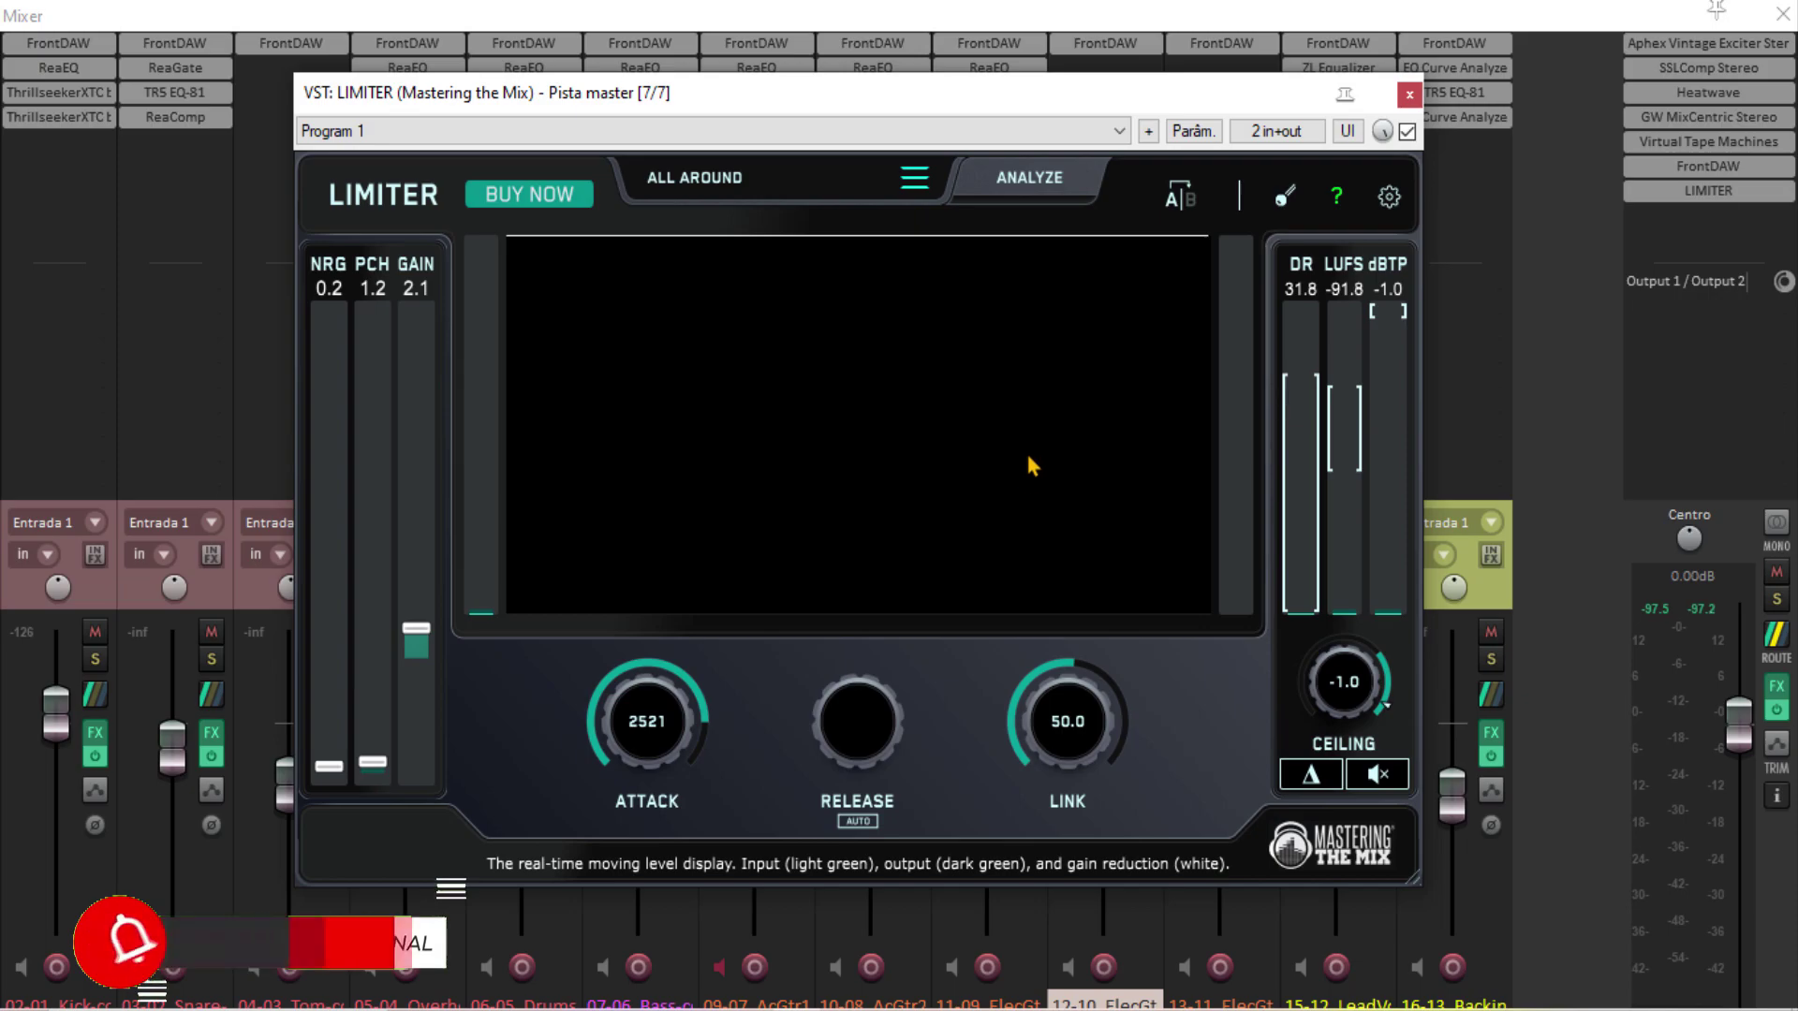
left_click(323, 768)
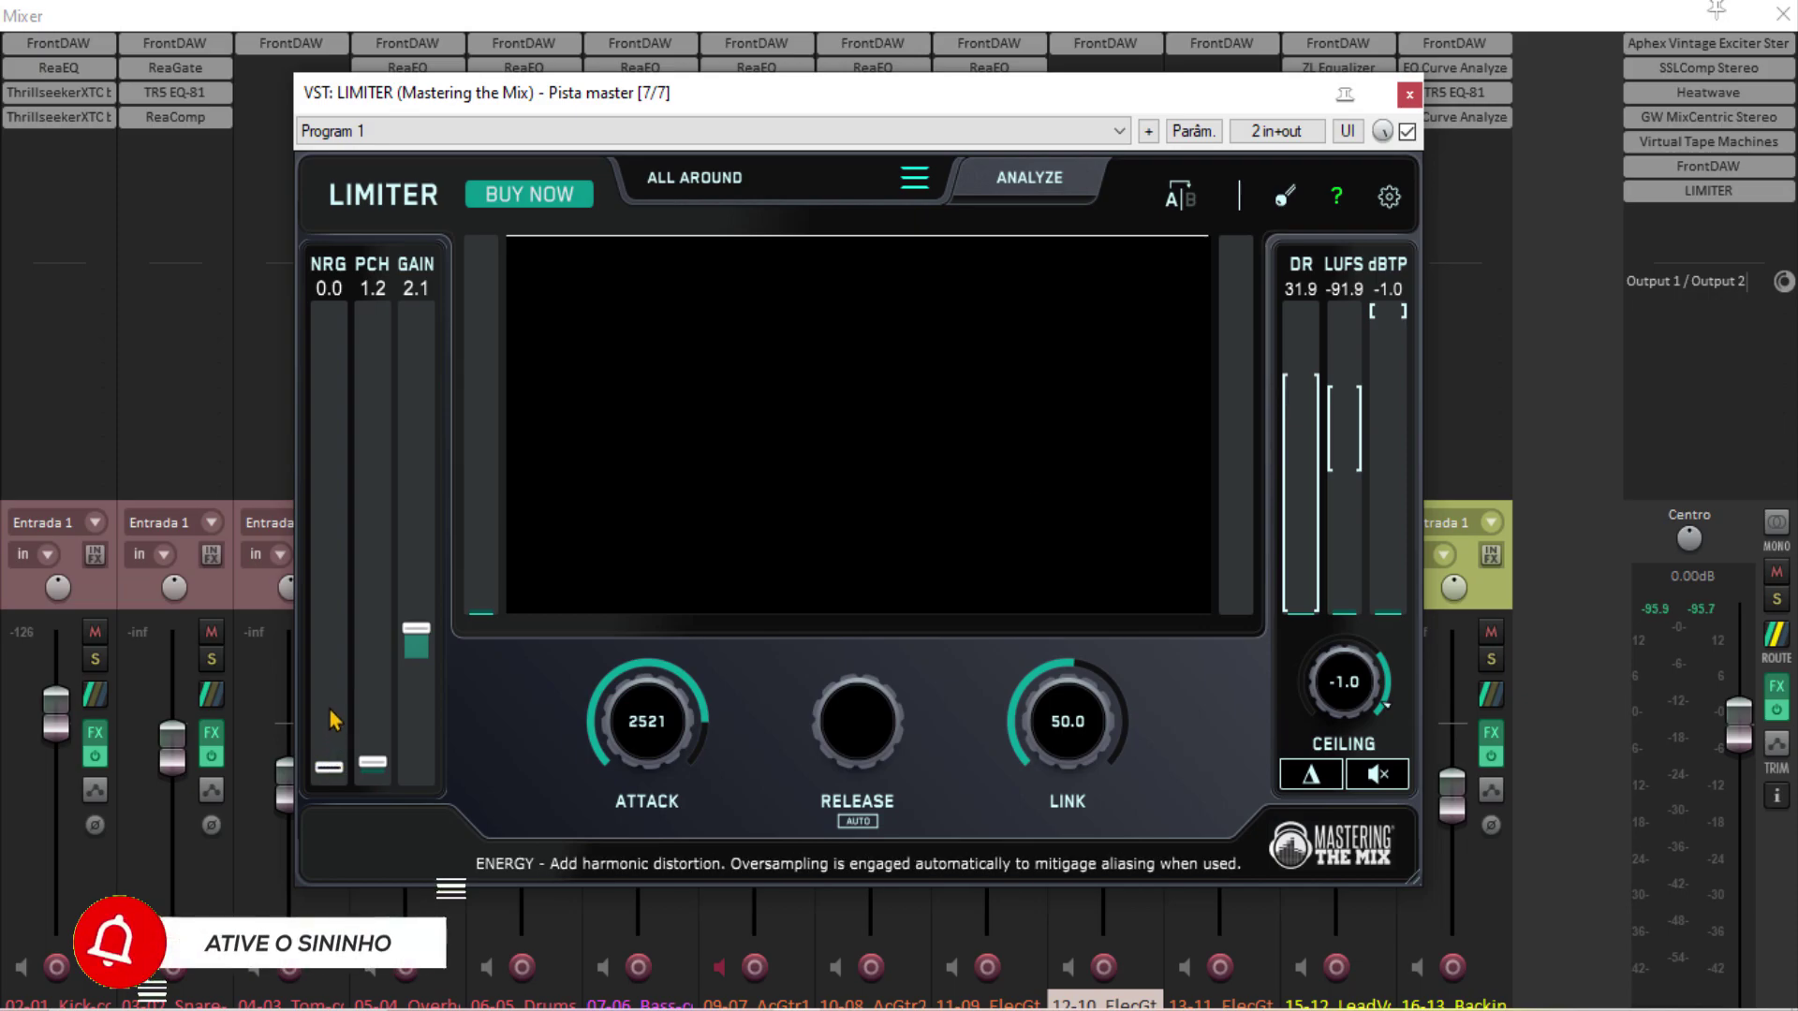
left_click_drag(327, 766, 327, 556)
Step: Try Punch at about 38.9 and reset it to 0, and try the input gain at 13.8 before lowering it to 2.3
left_click(373, 574)
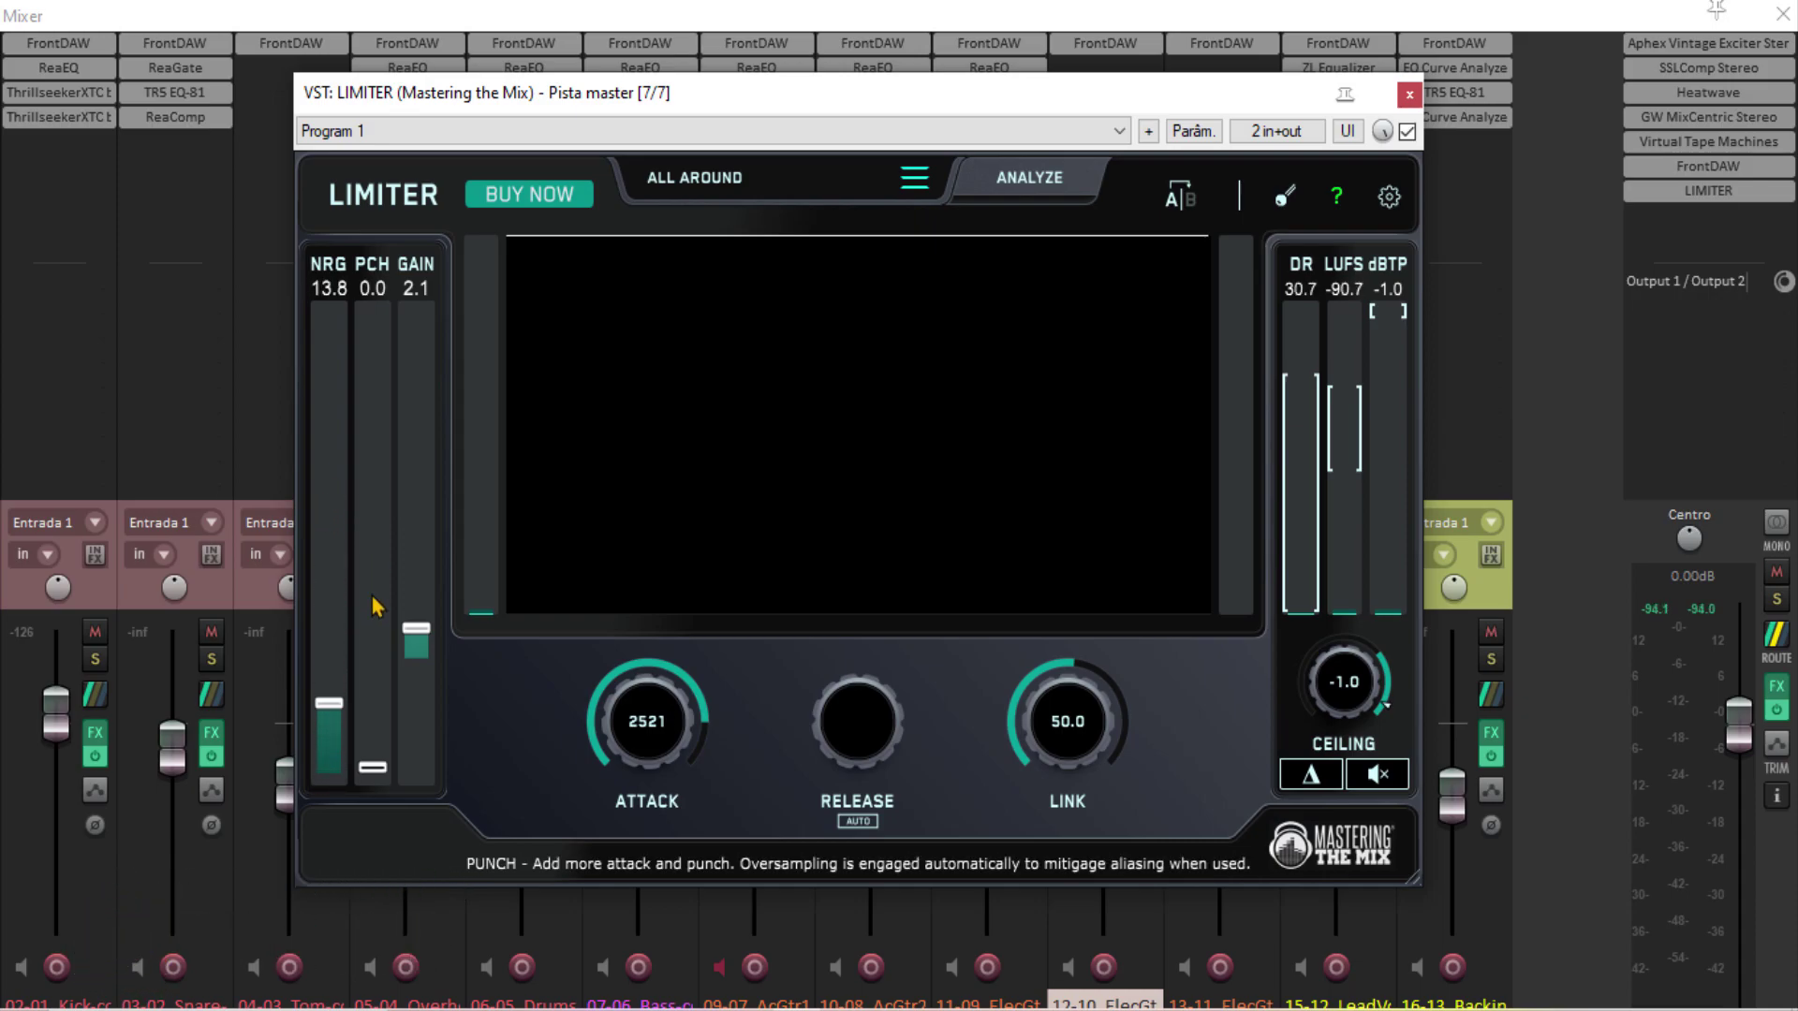
left_click_drag(374, 770, 374, 546)
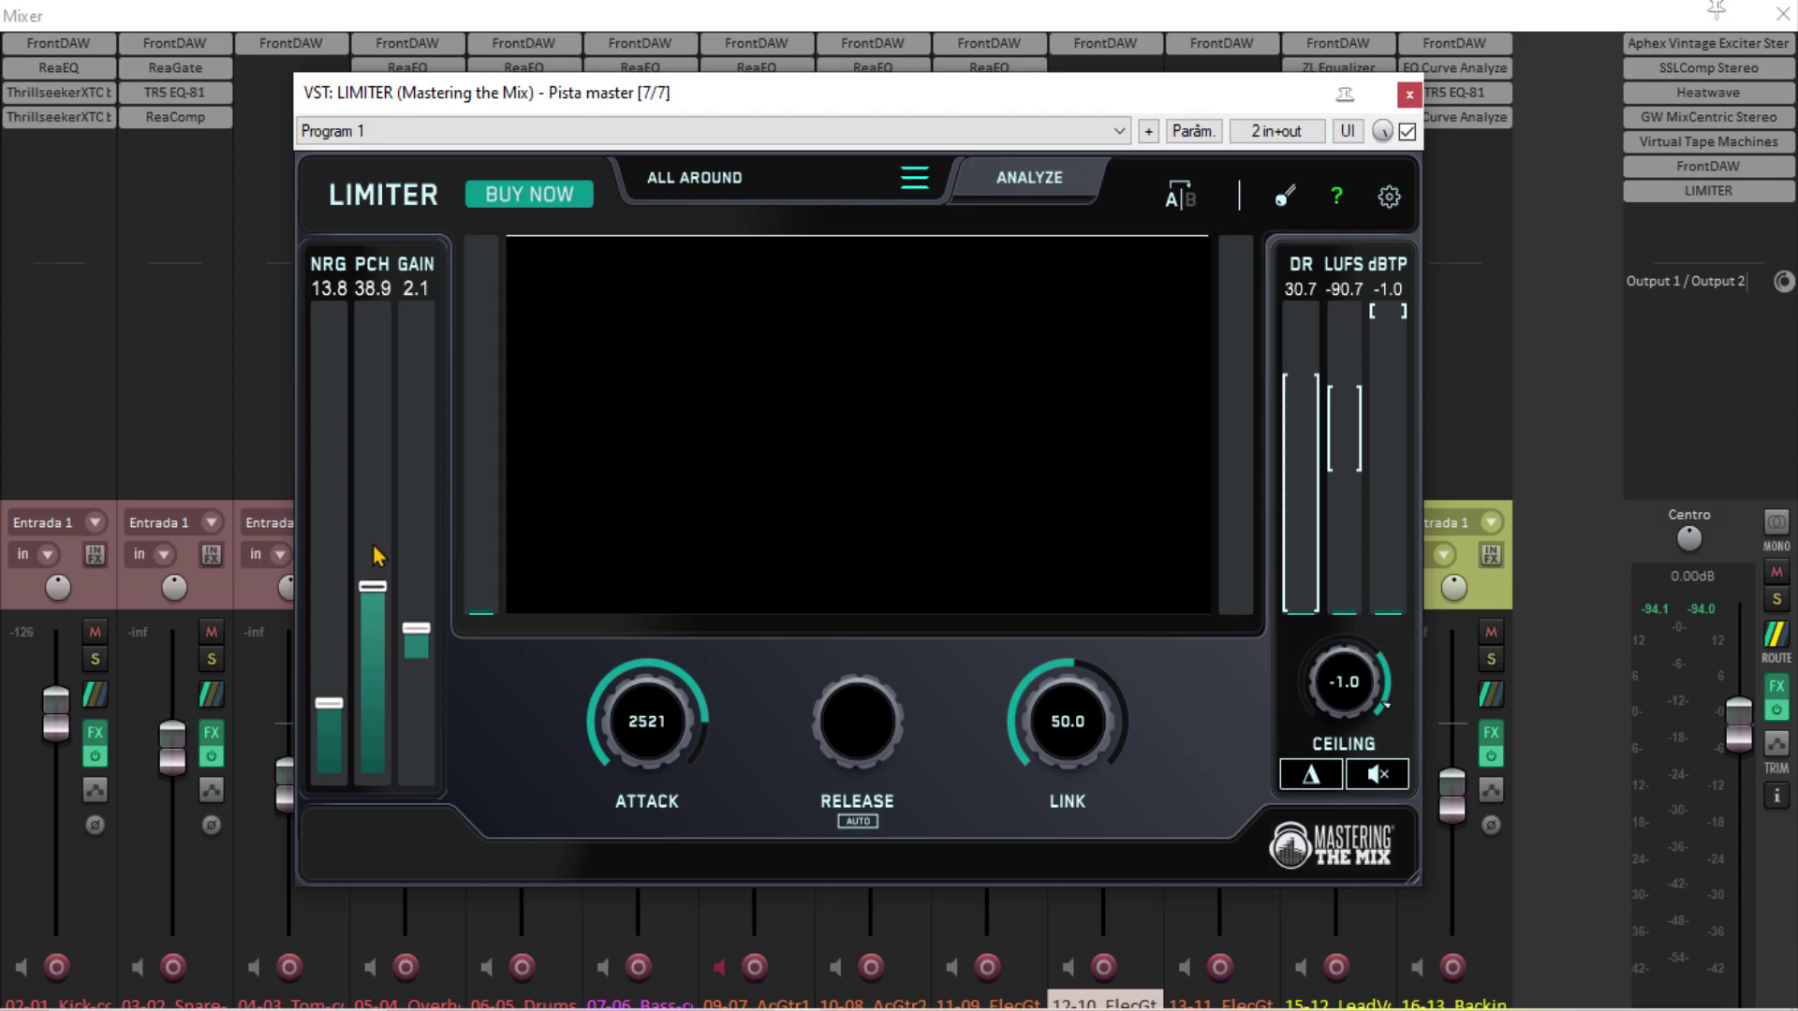
double_click(374, 547)
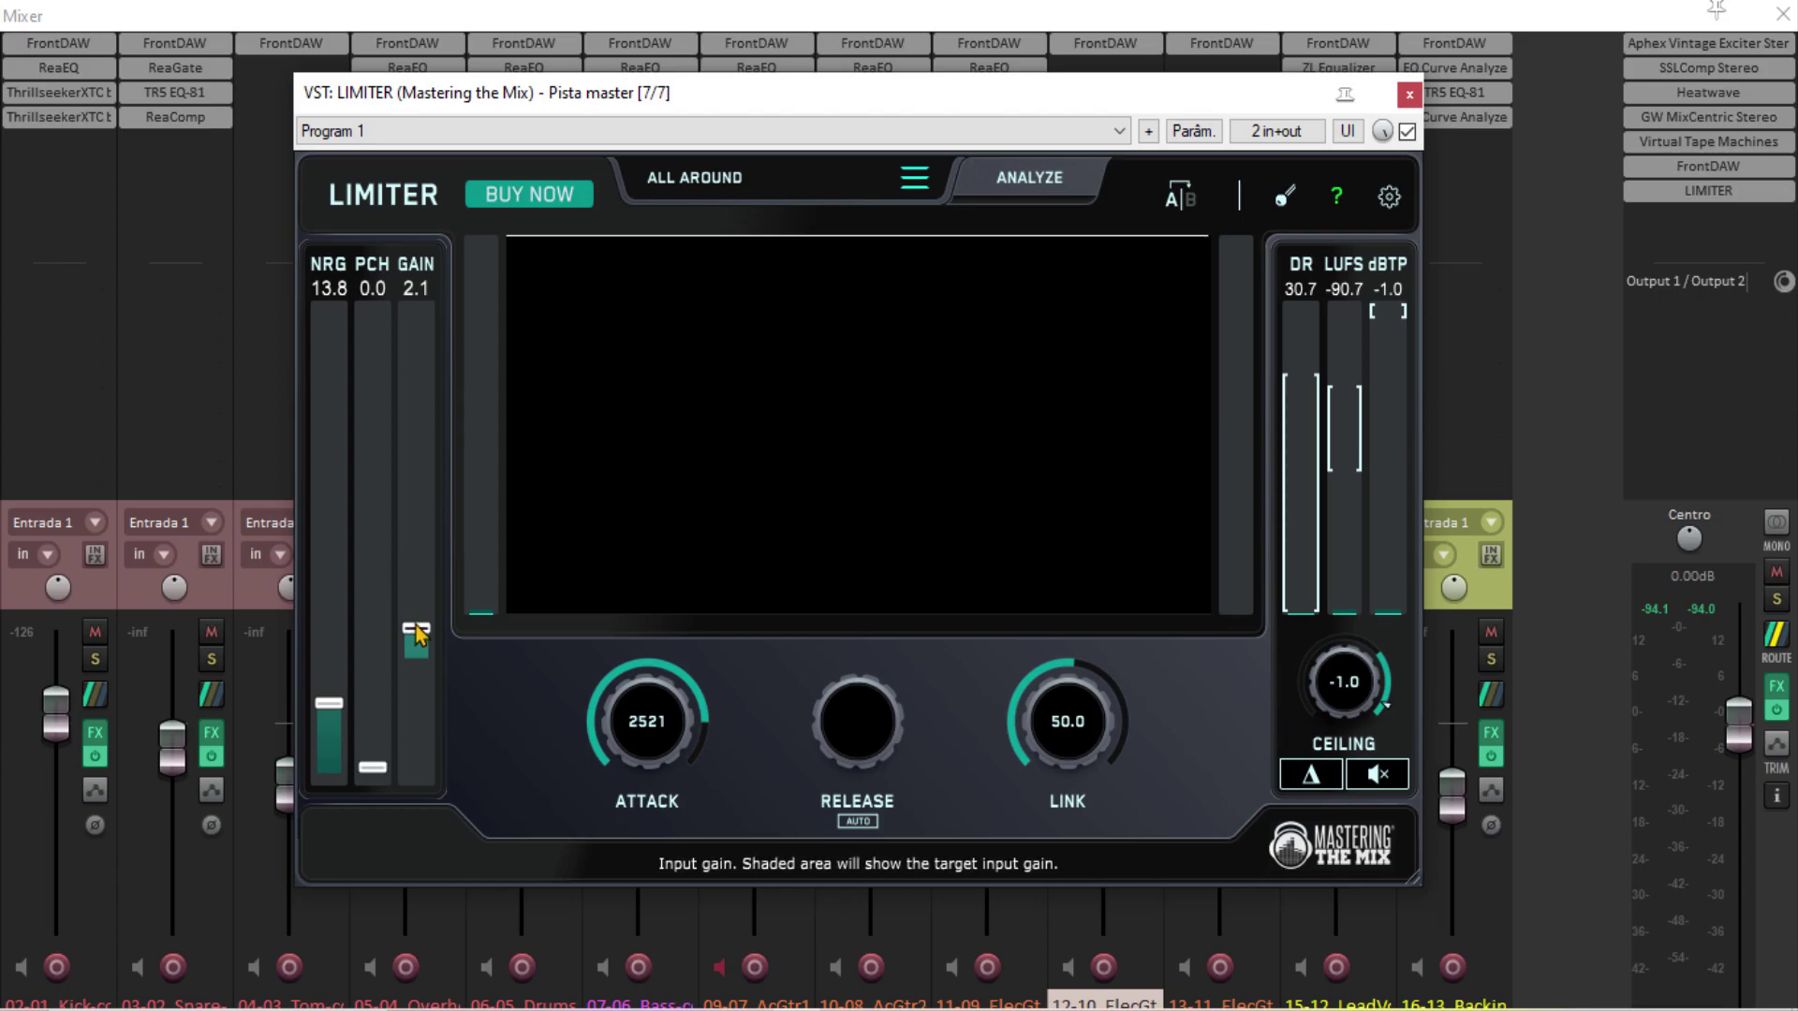
left_click_drag(418, 634, 413, 464)
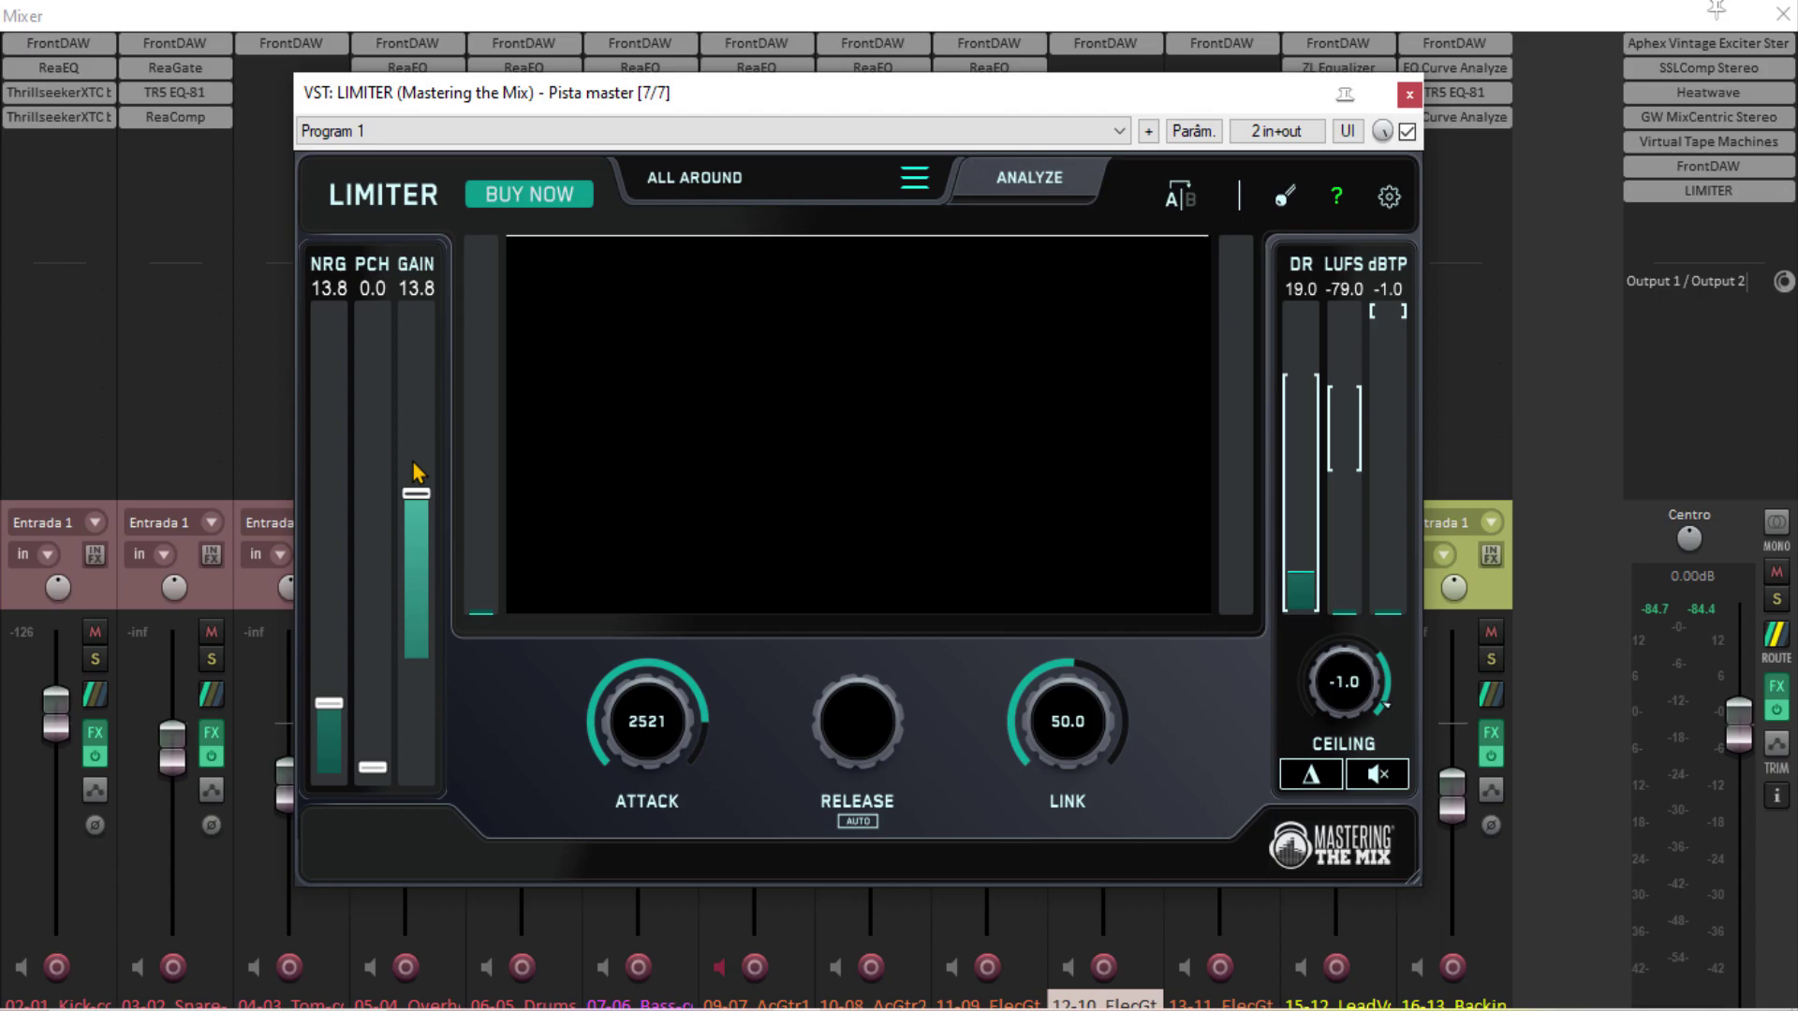
left_click_drag(417, 470, 426, 636)
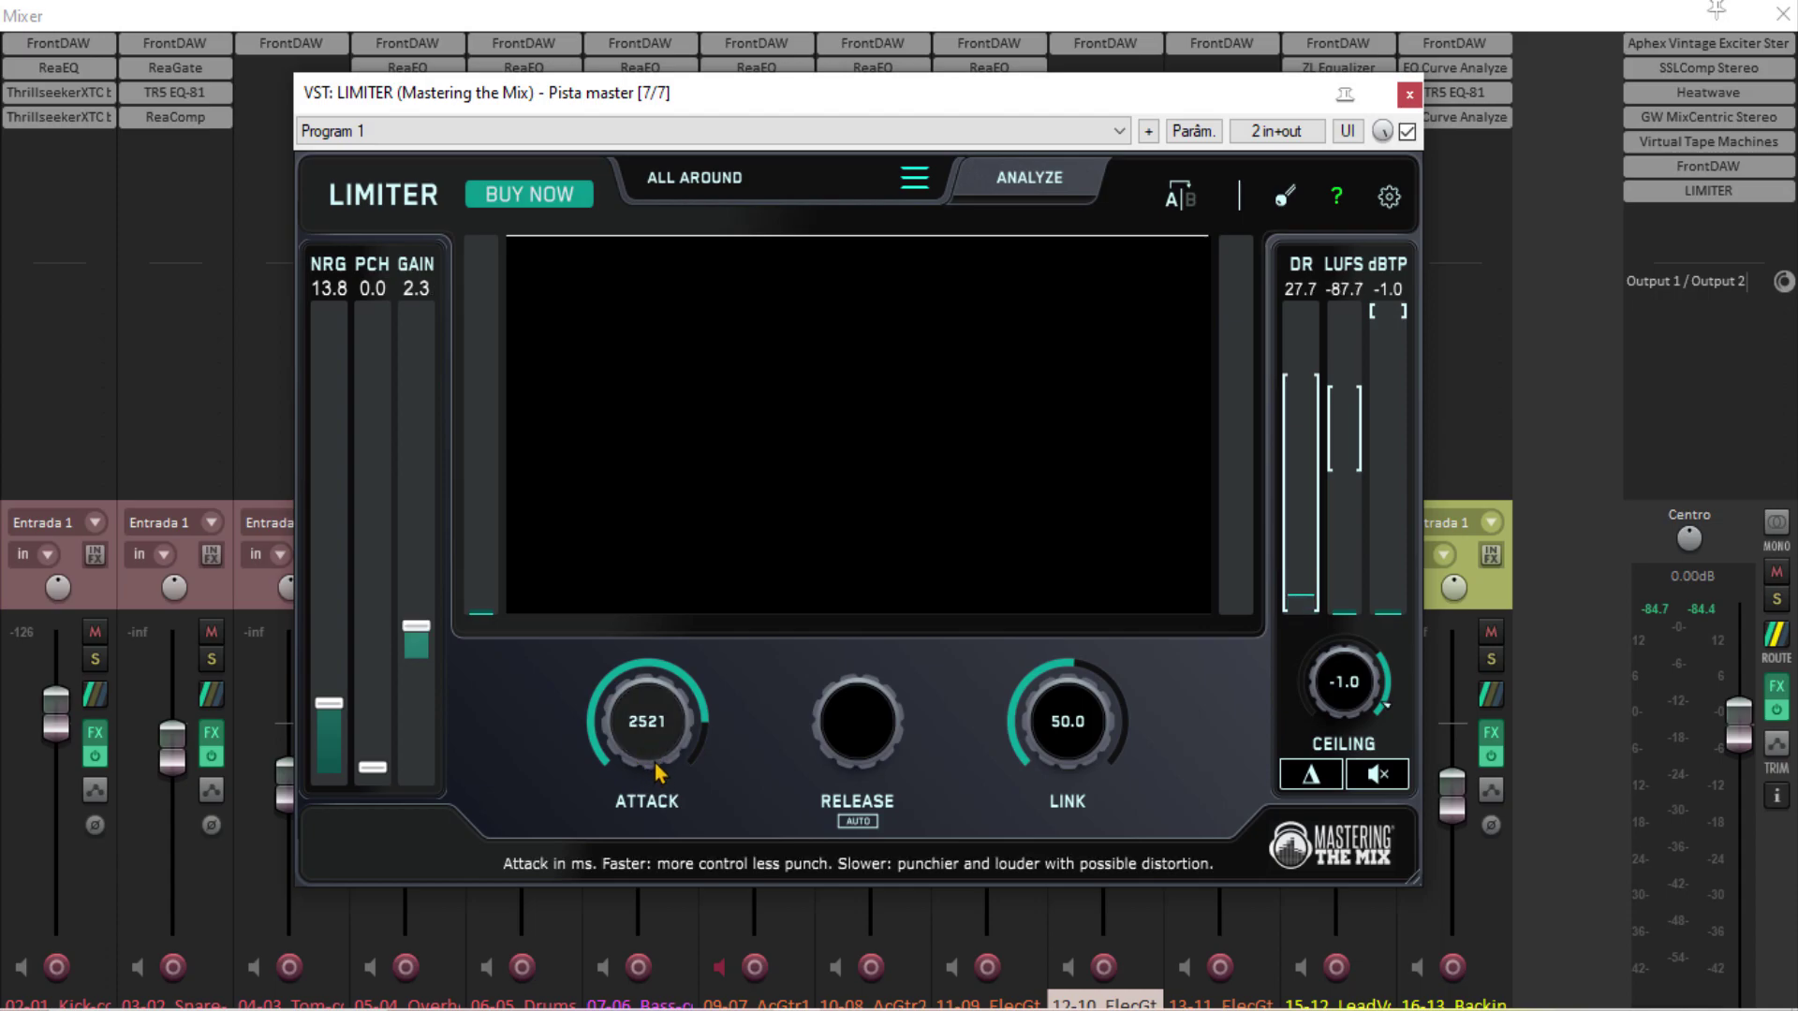
Step: Turn off automatic release, try a manual release of about 1614, and re-enable automatic release
left_click(858, 824)
left_click_drag(859, 739, 845, 807)
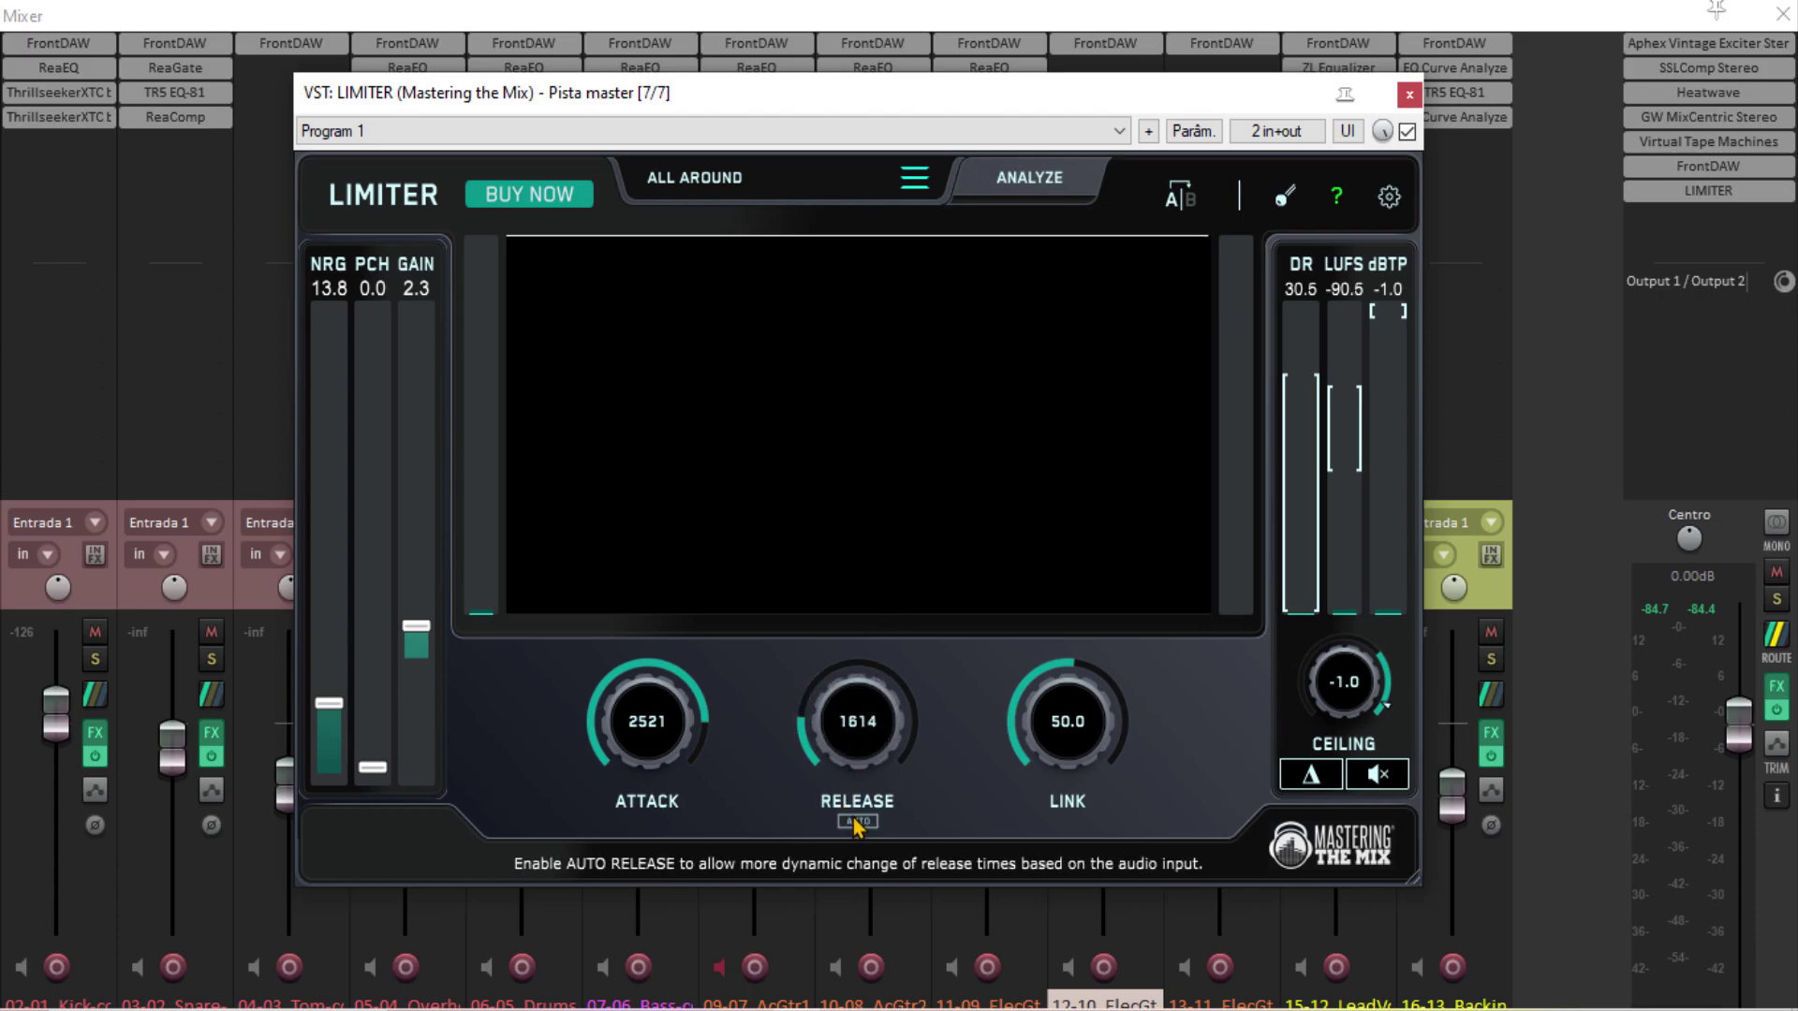
left_click(855, 822)
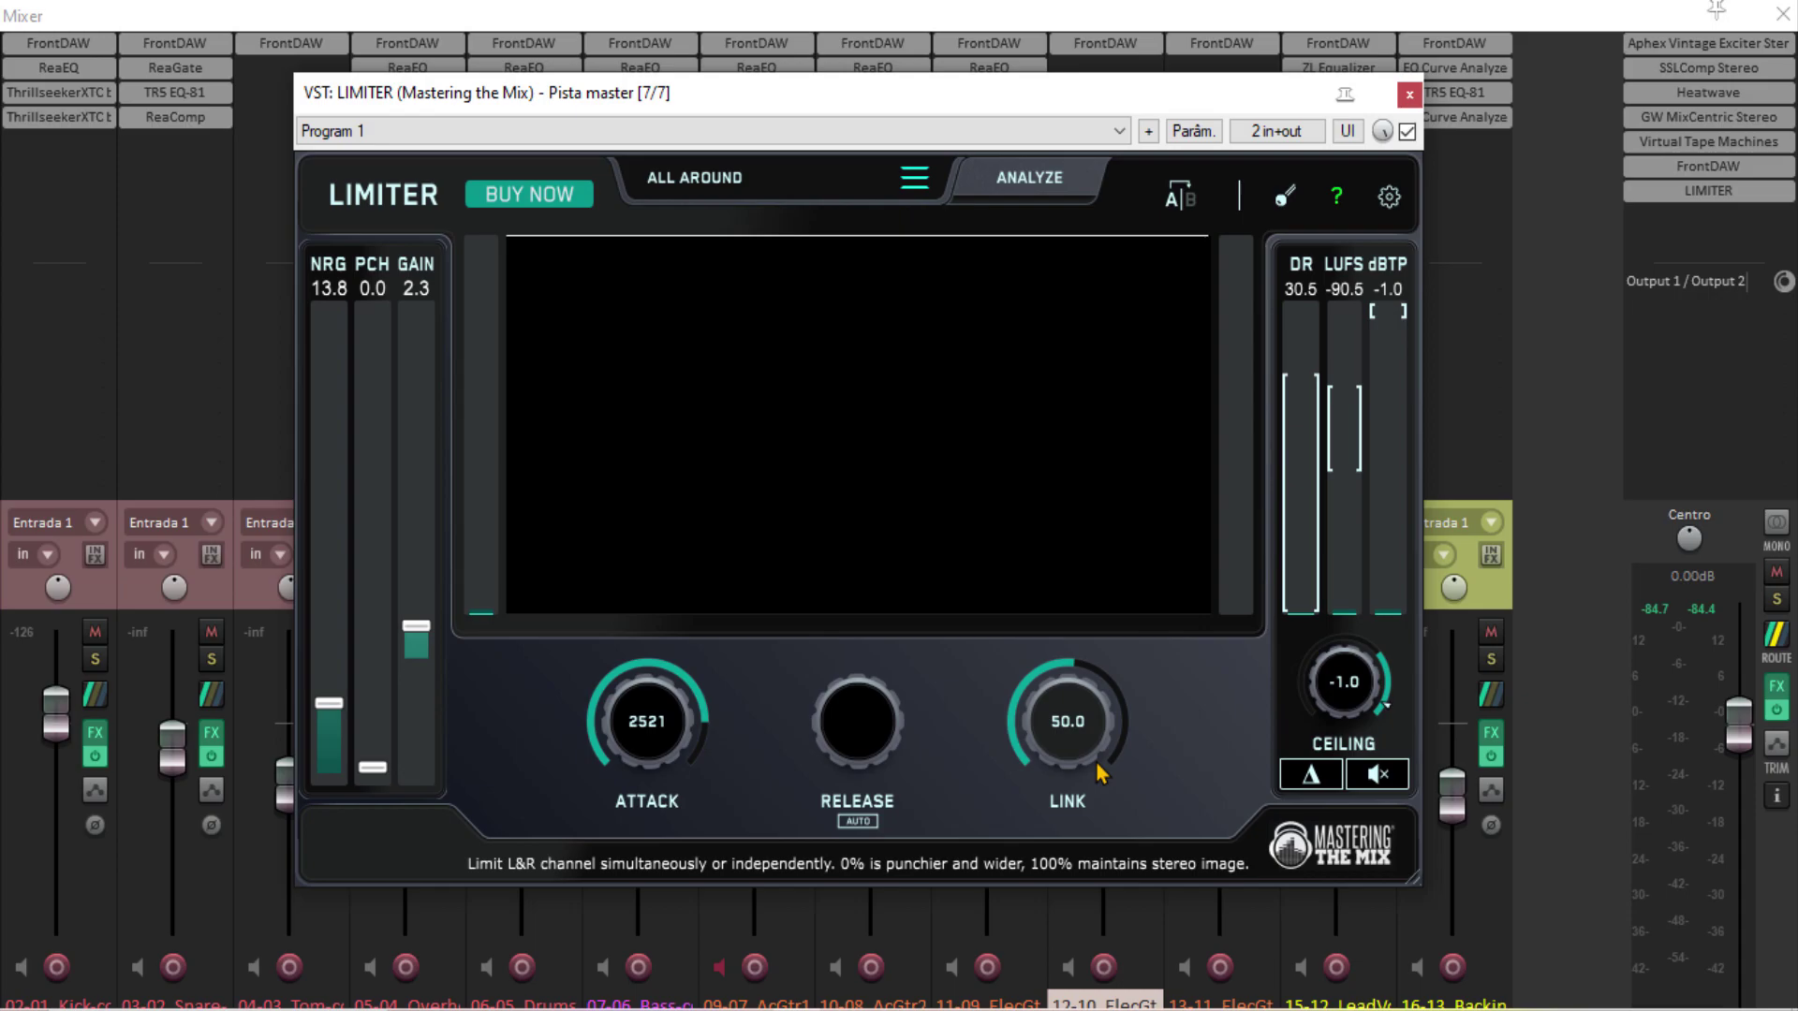
Step: Switch delta monitoring on and off, and do the same with the level-matched bypass
left_click(1310, 775)
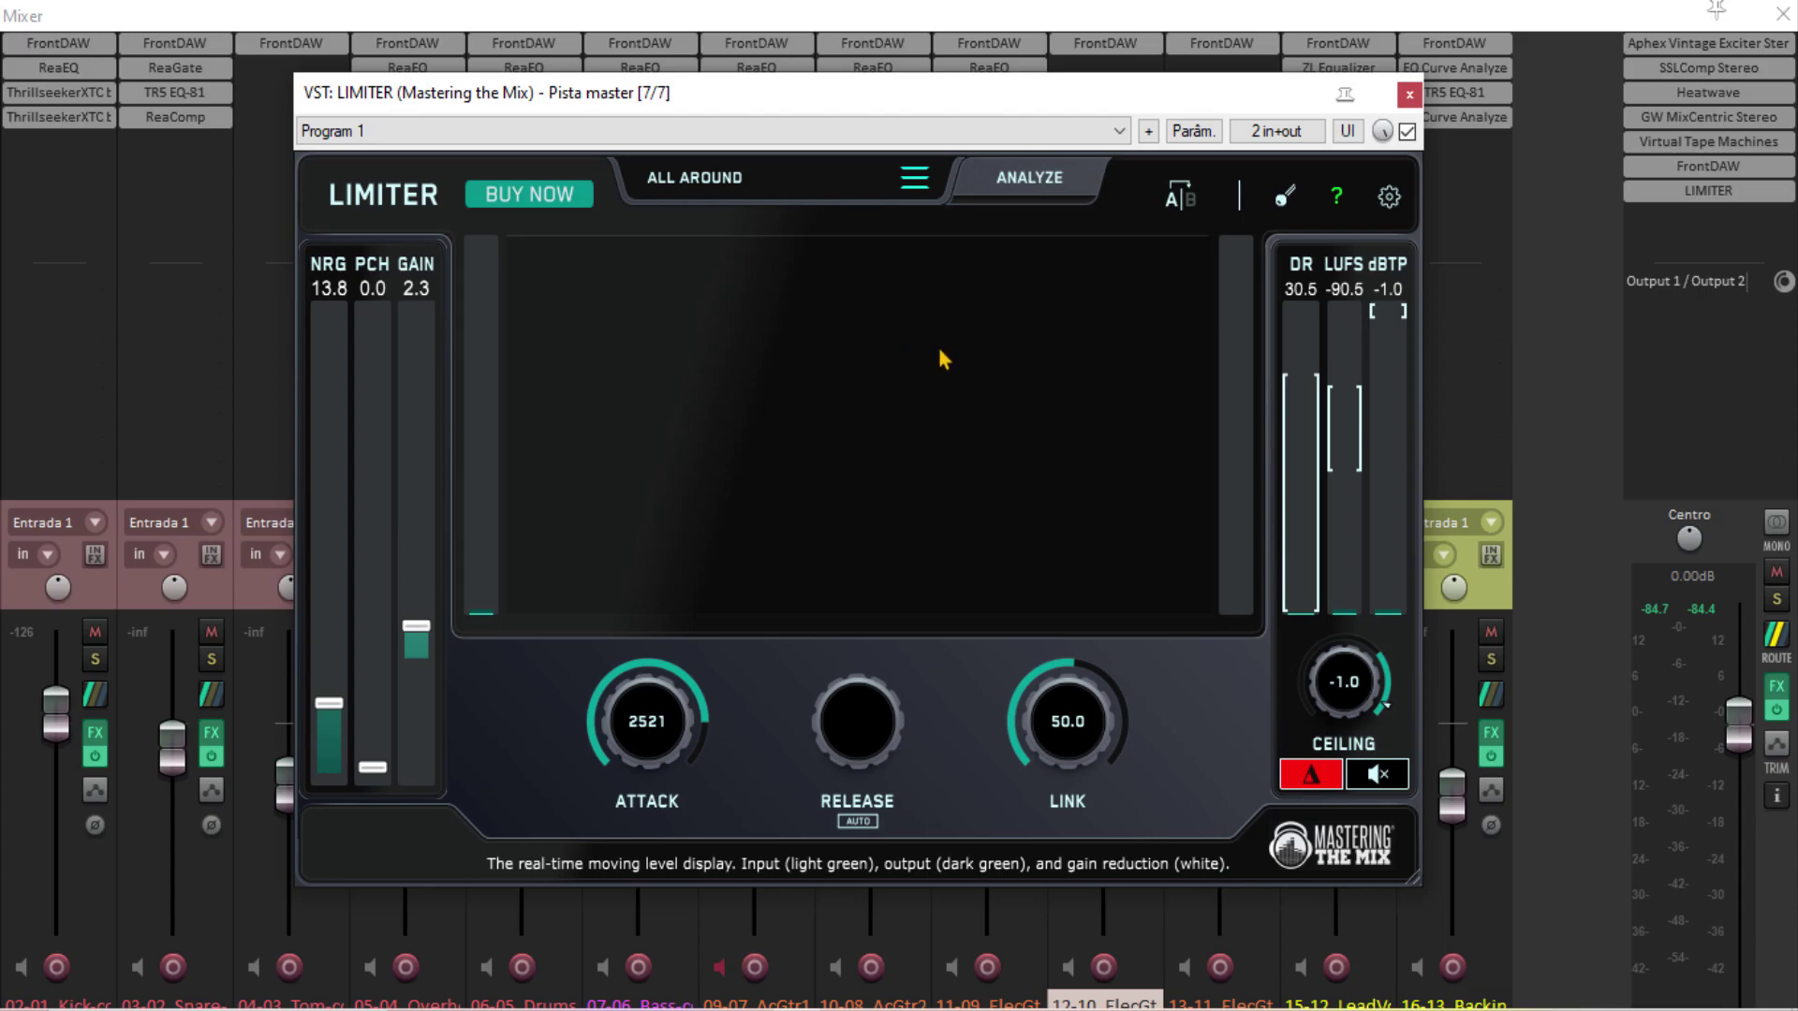
left_click(1311, 774)
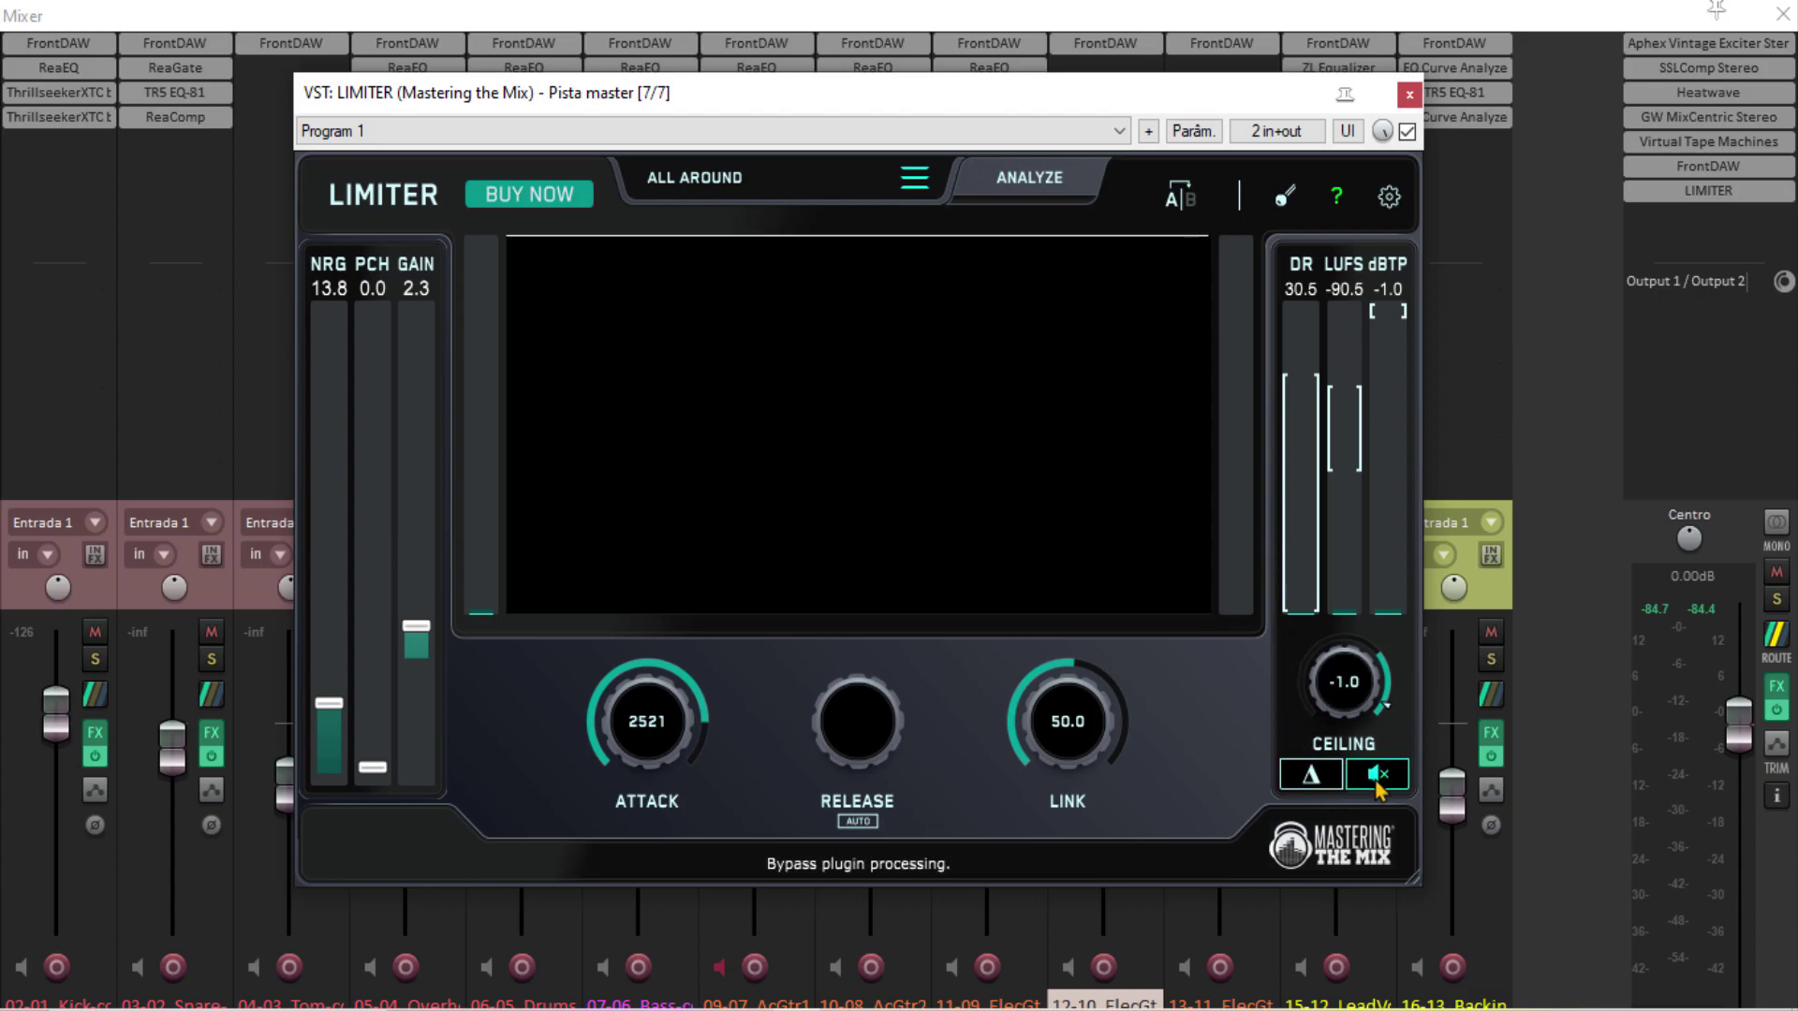
left_click(1377, 775)
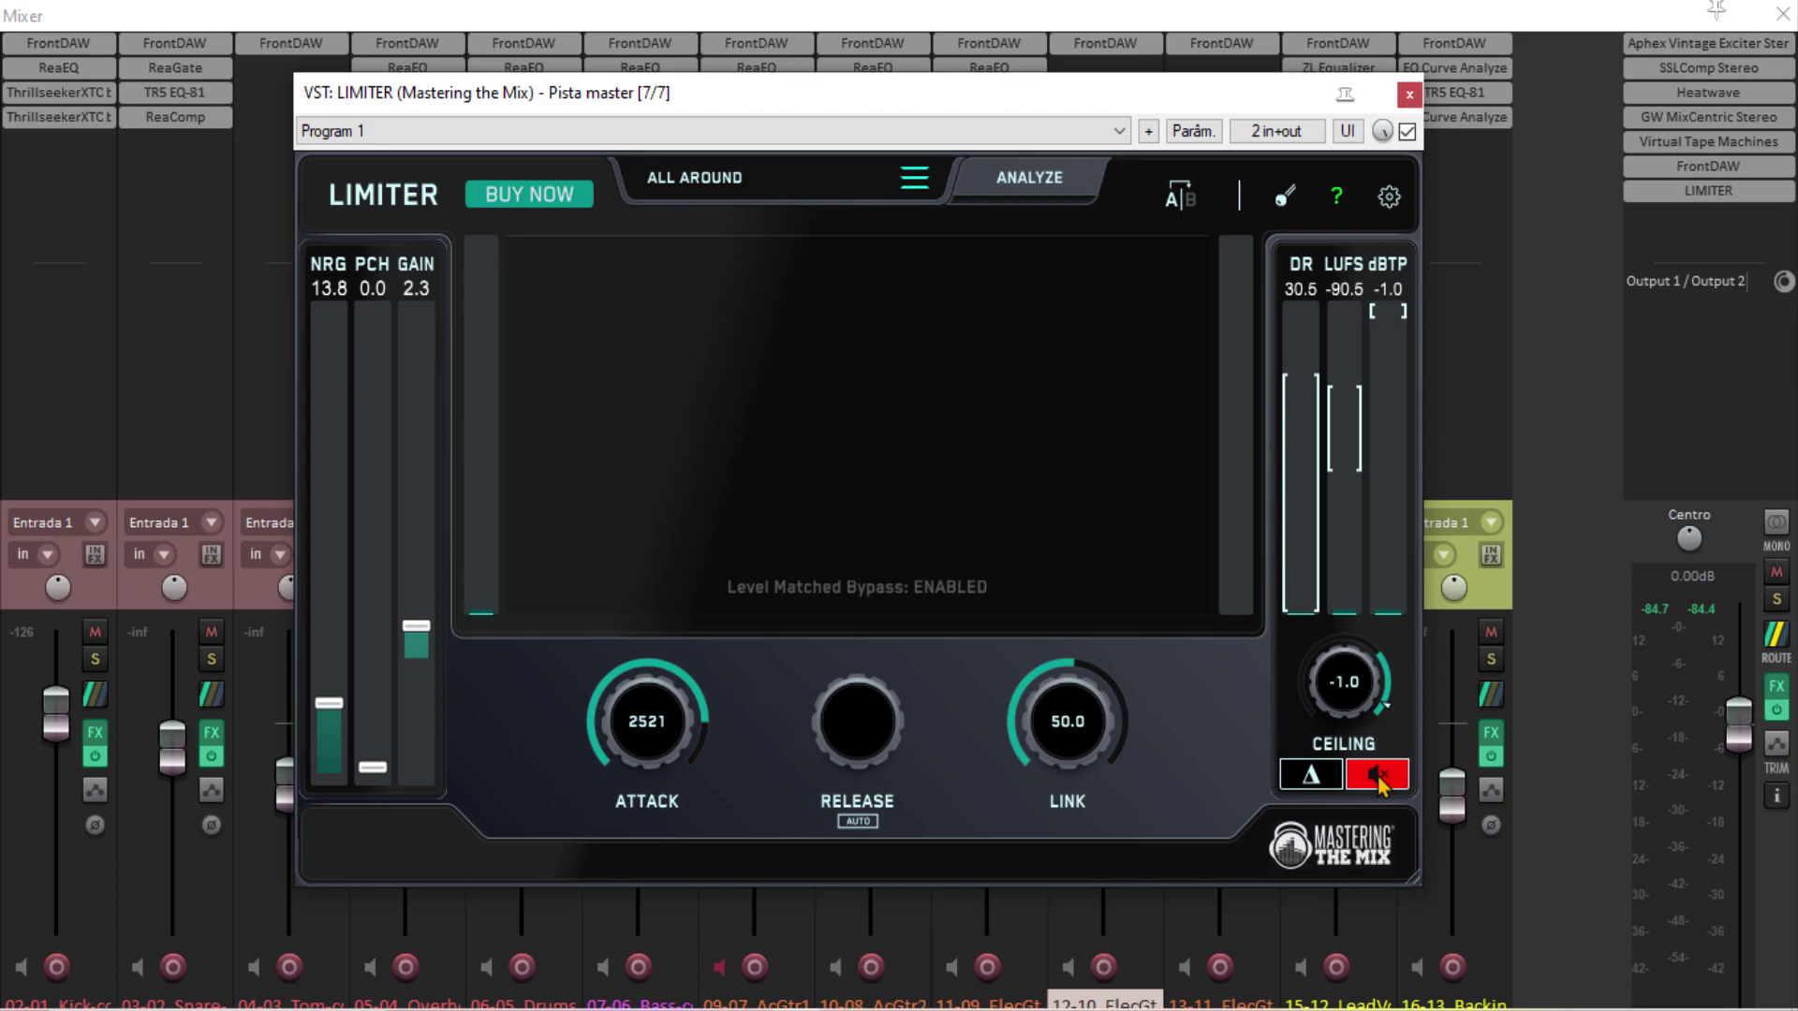
left_click(1378, 776)
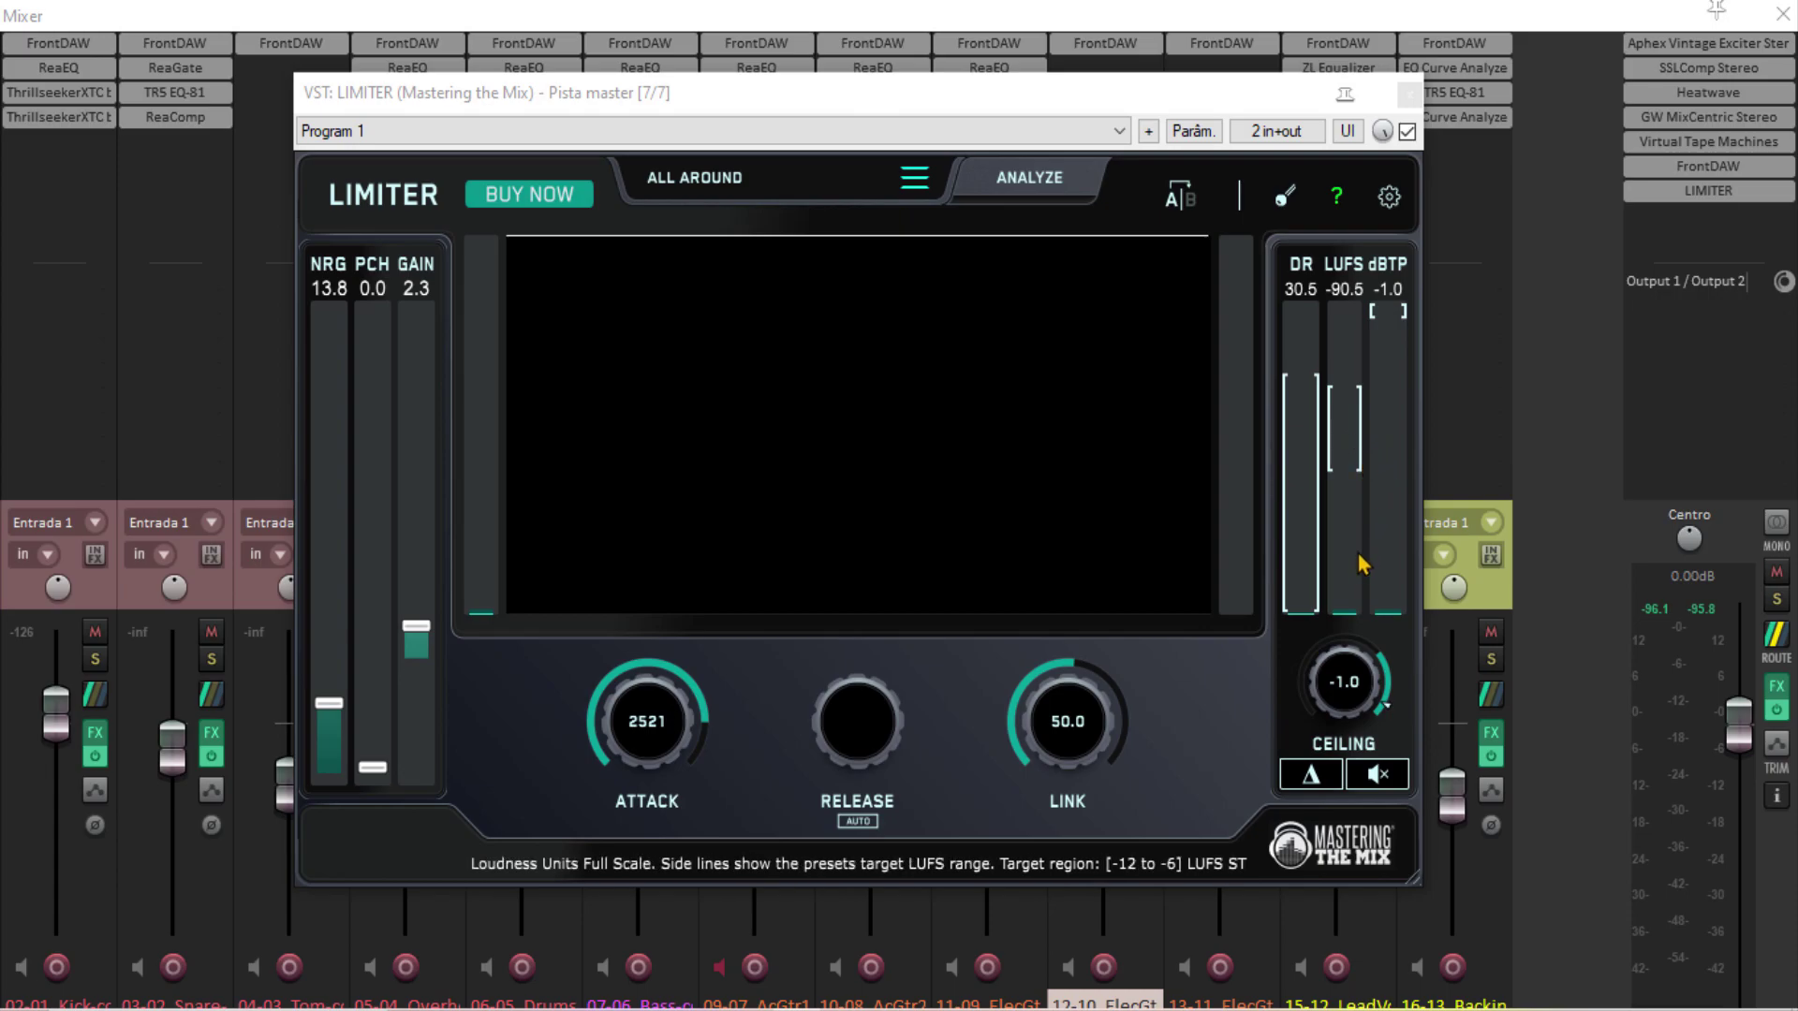
Step: Browse the list of mastering presets and run the analysis with the All Around preset
left_click(916, 180)
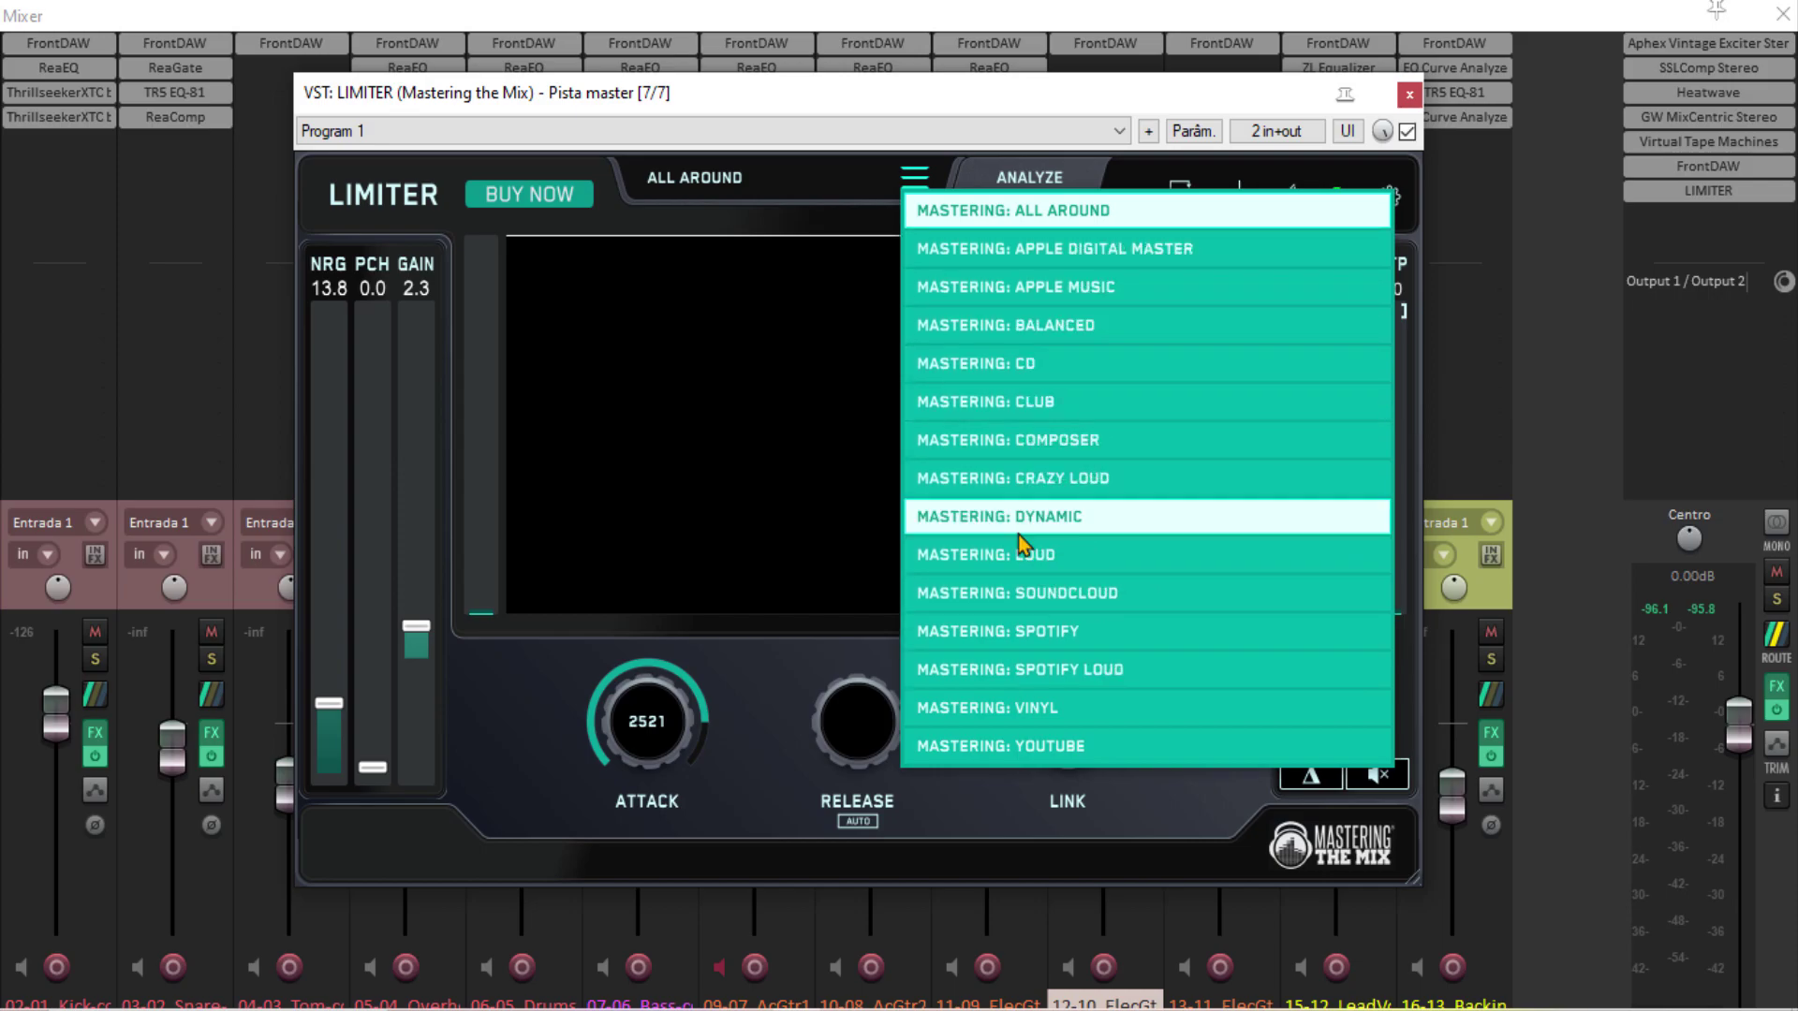
left_click(1027, 196)
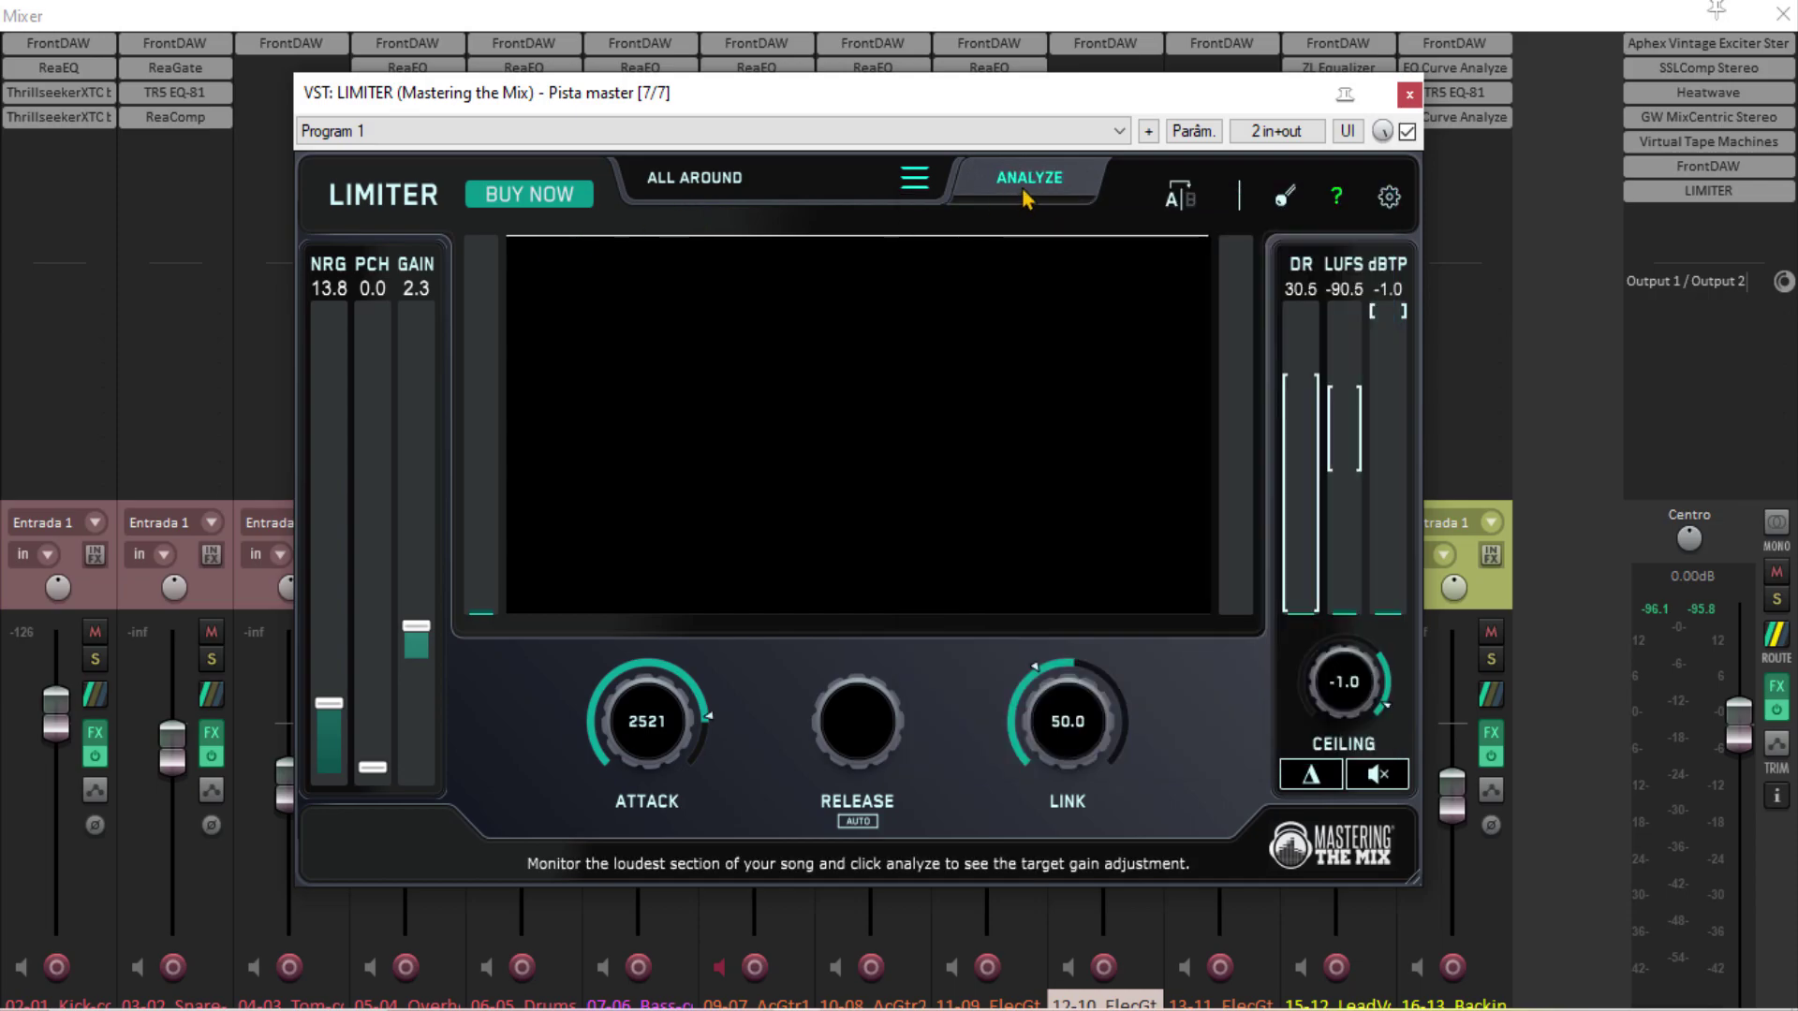
left_click(1004, 190)
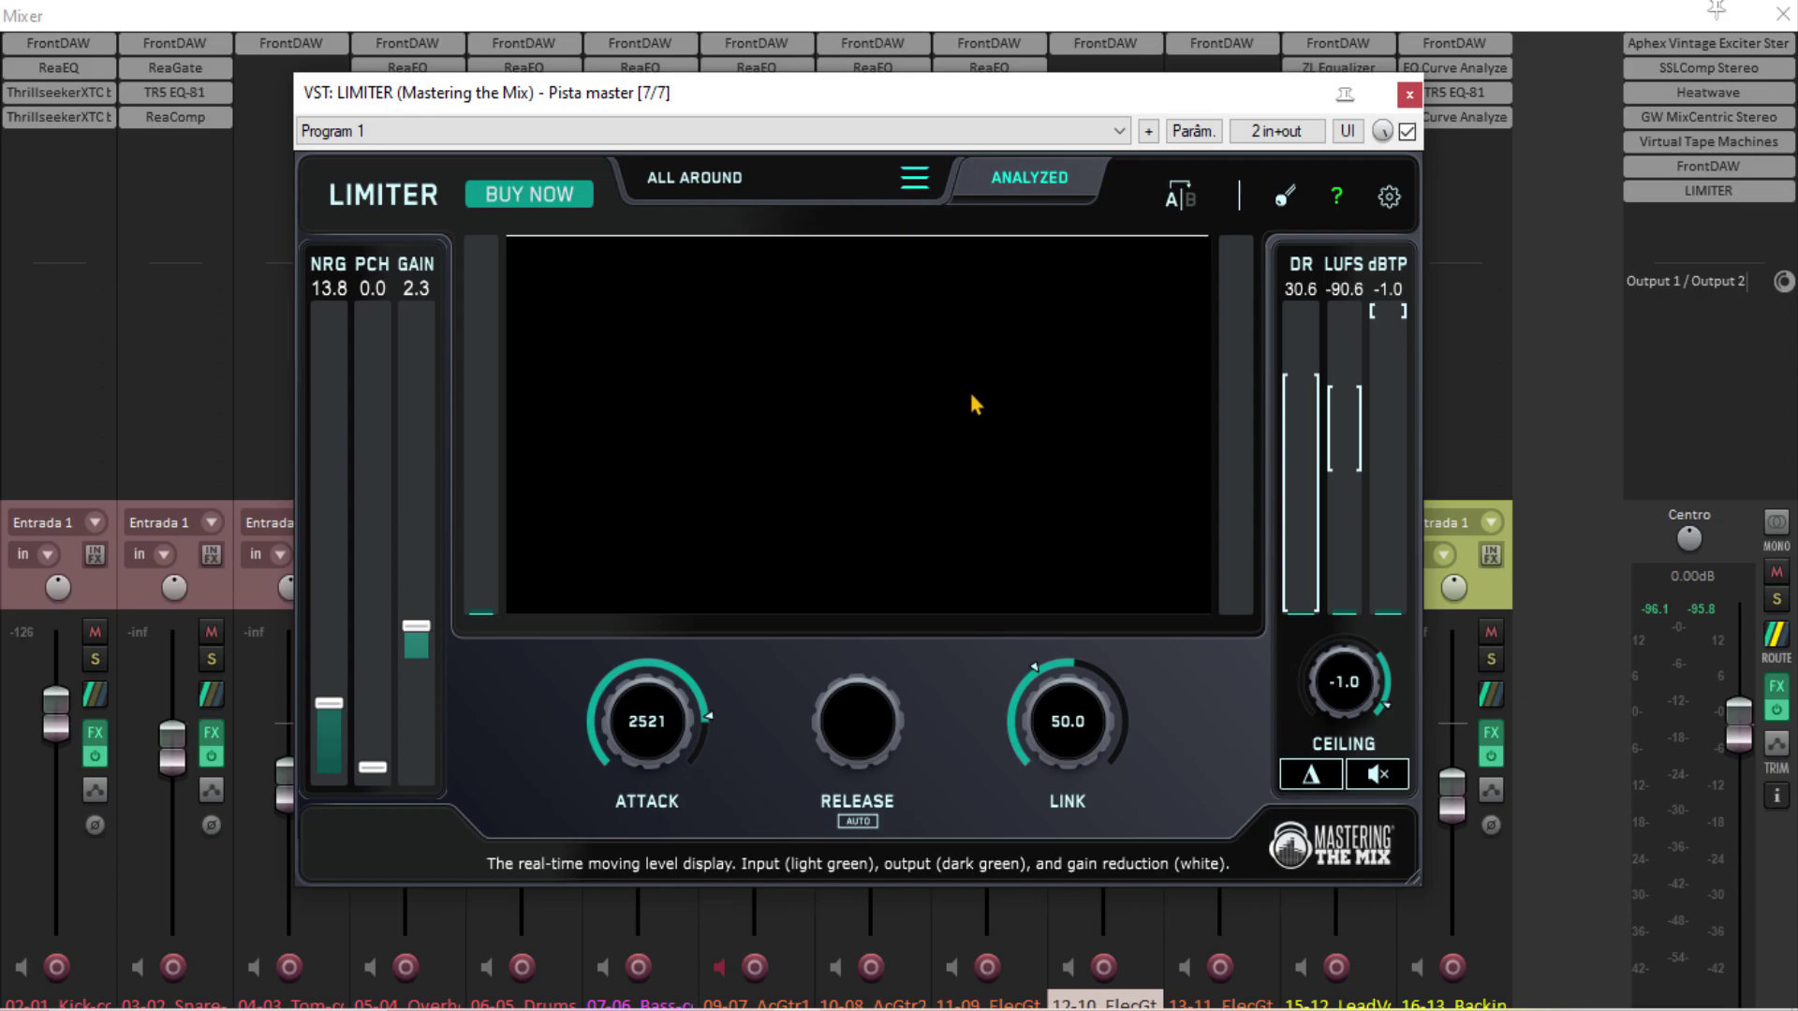
Step: Reset the limiter to its factory defaults and start playing the song
left_click(505, 131)
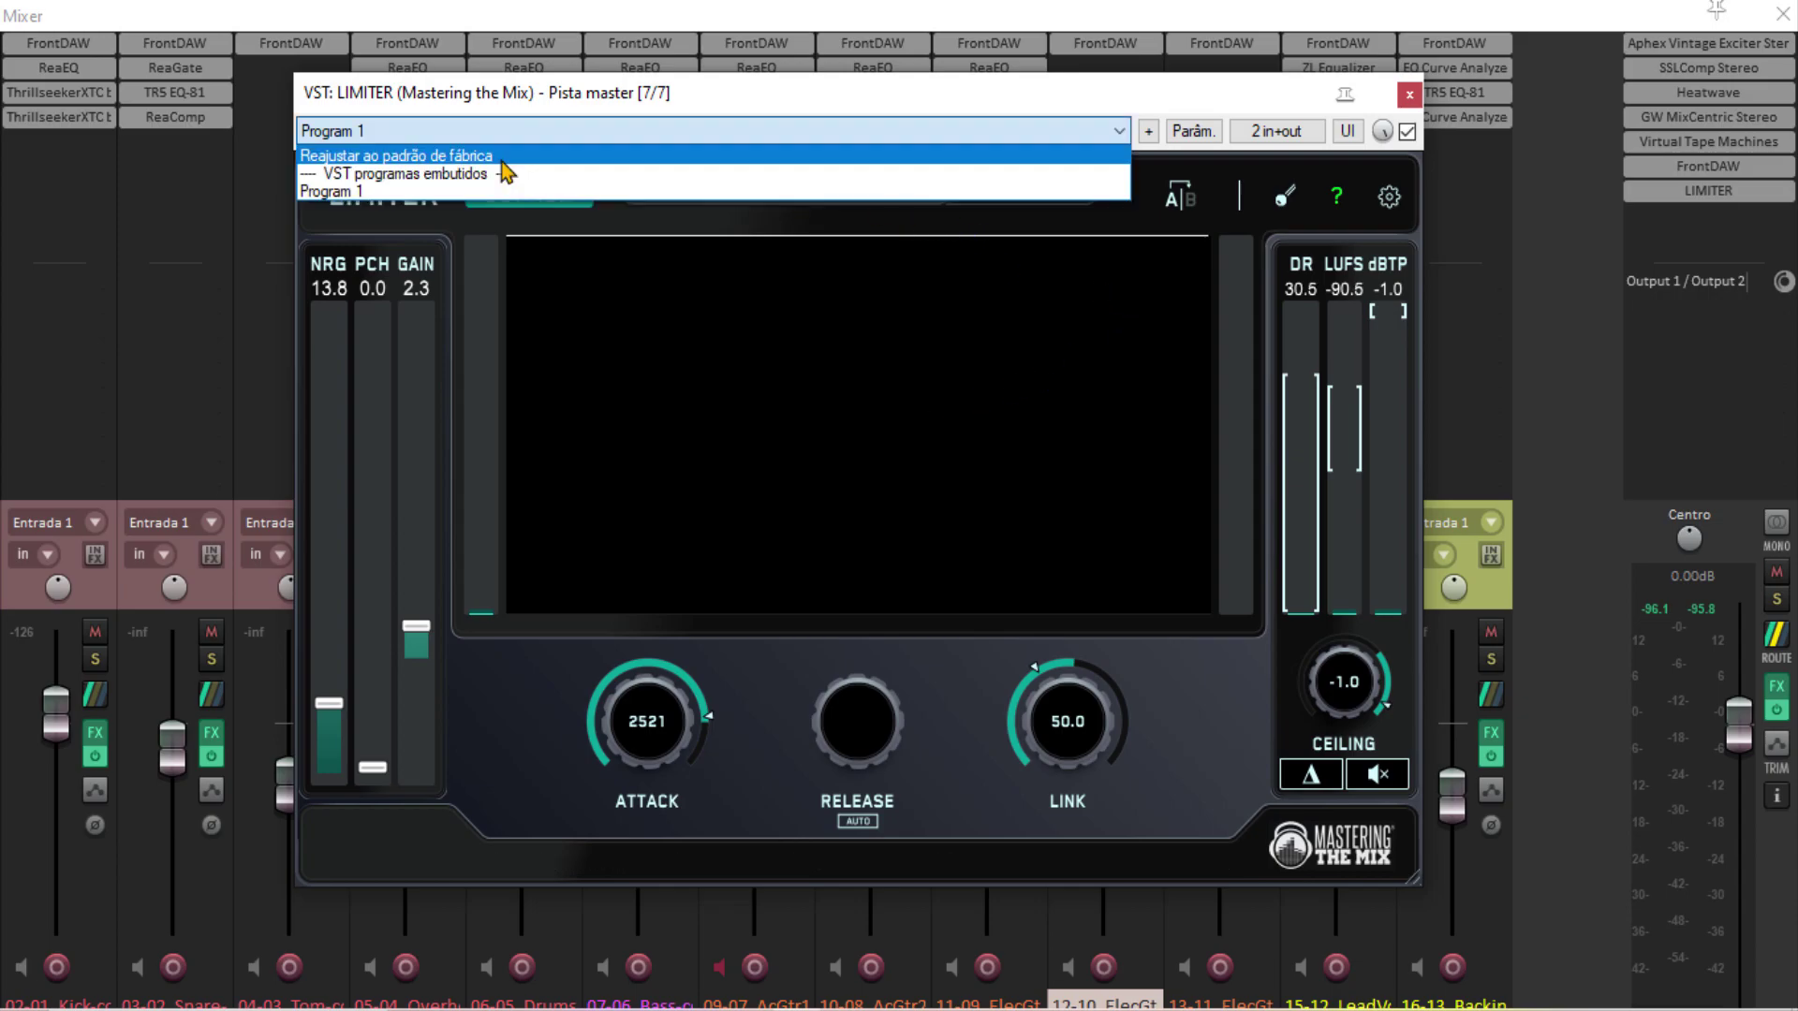
left_click(503, 161)
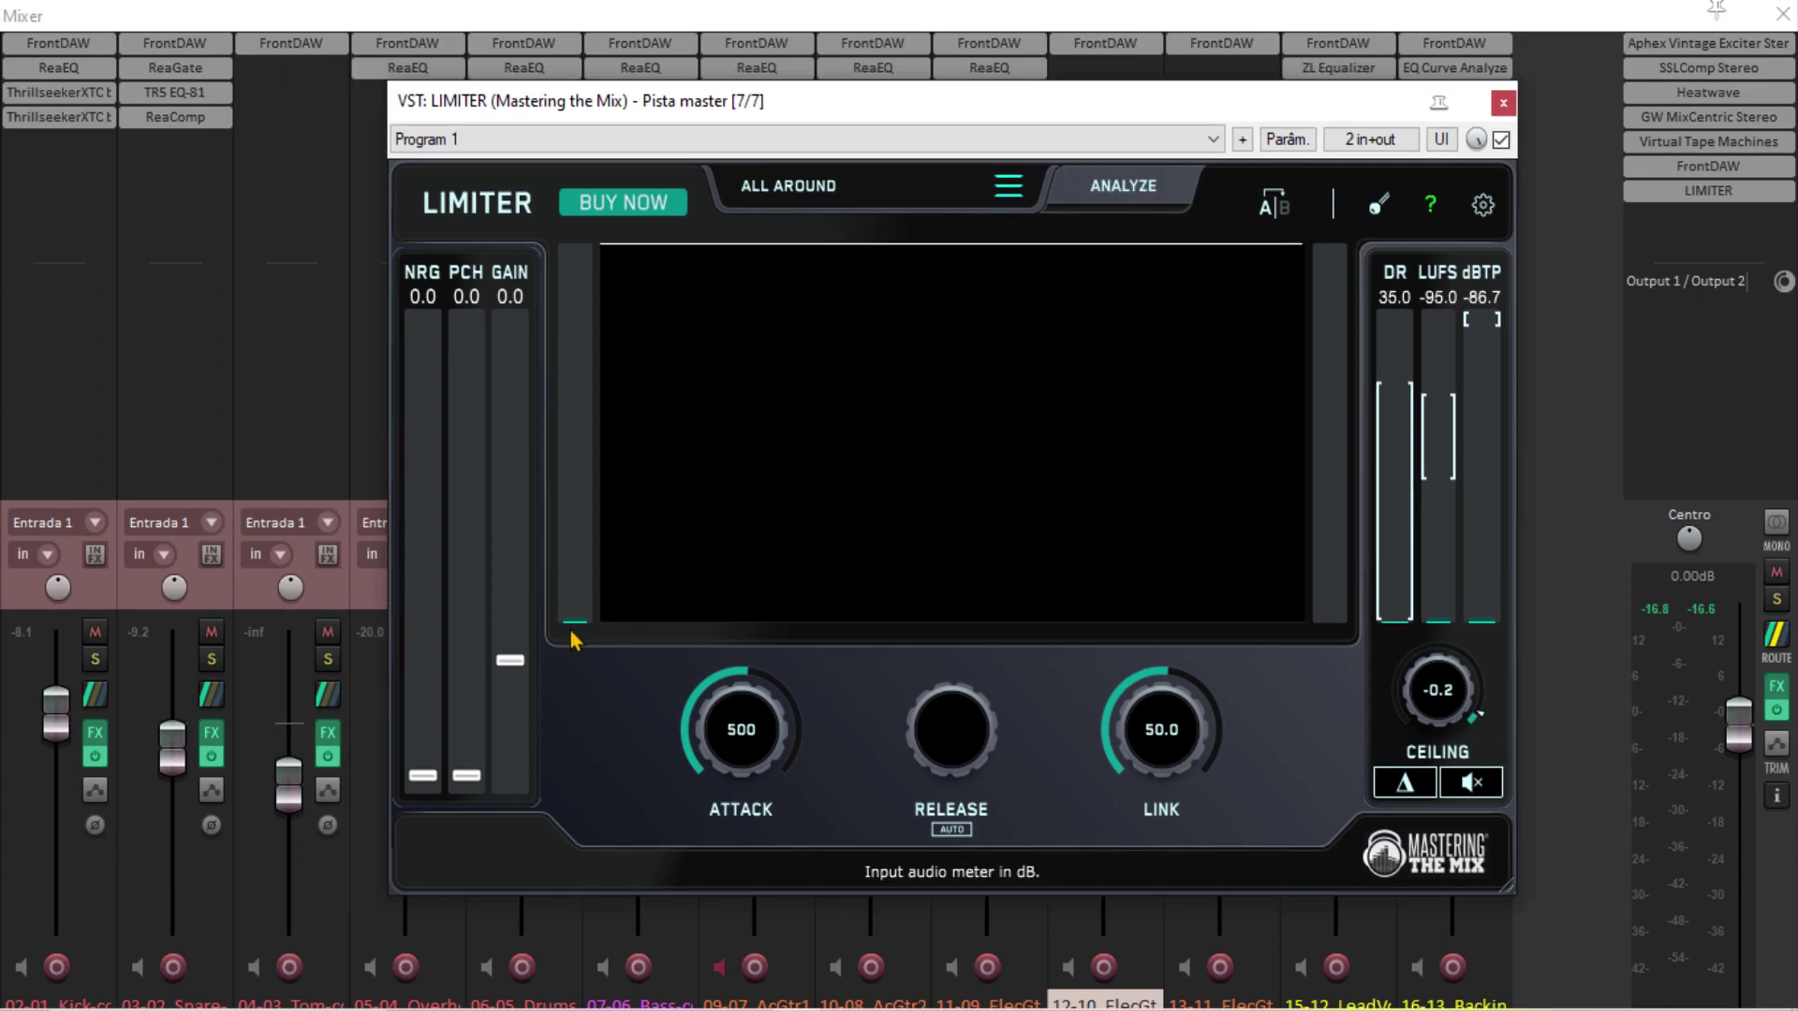
key("space")
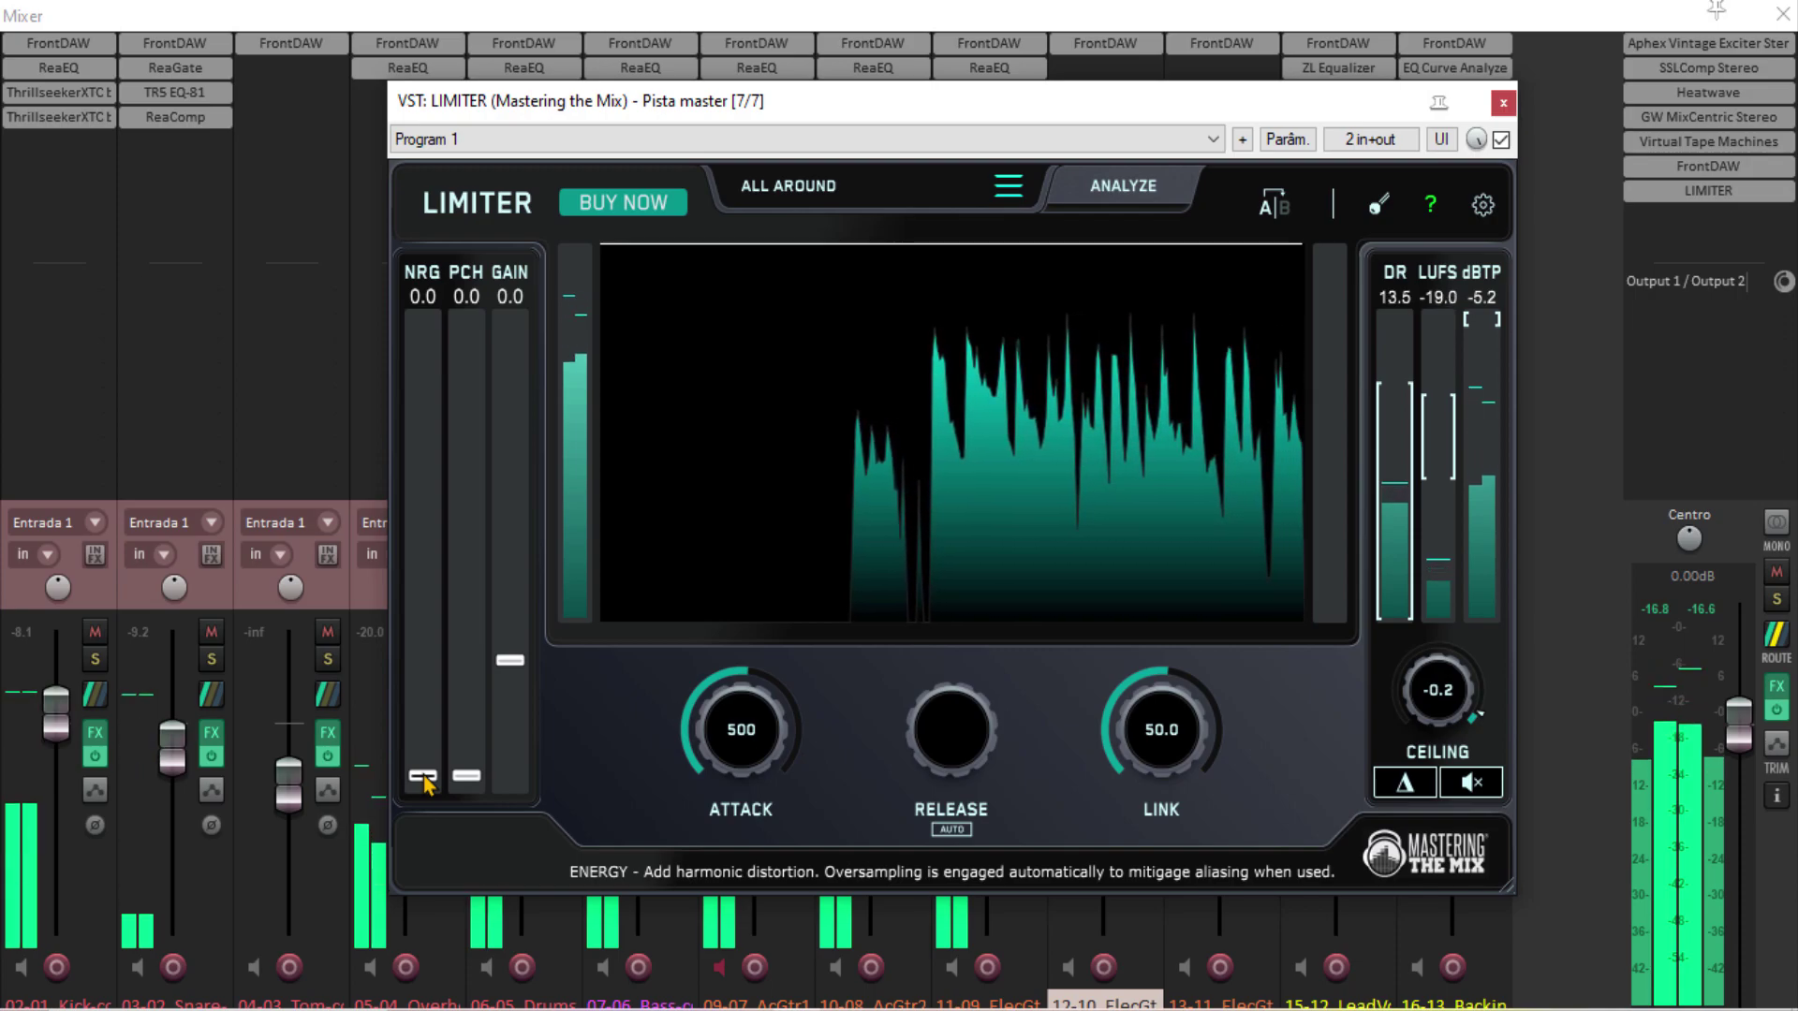
Step: Set Energy to 28.3, Punch to 10.9 and the input gain to 3.7 while the song plays
left_click_drag(426, 783, 434, 626)
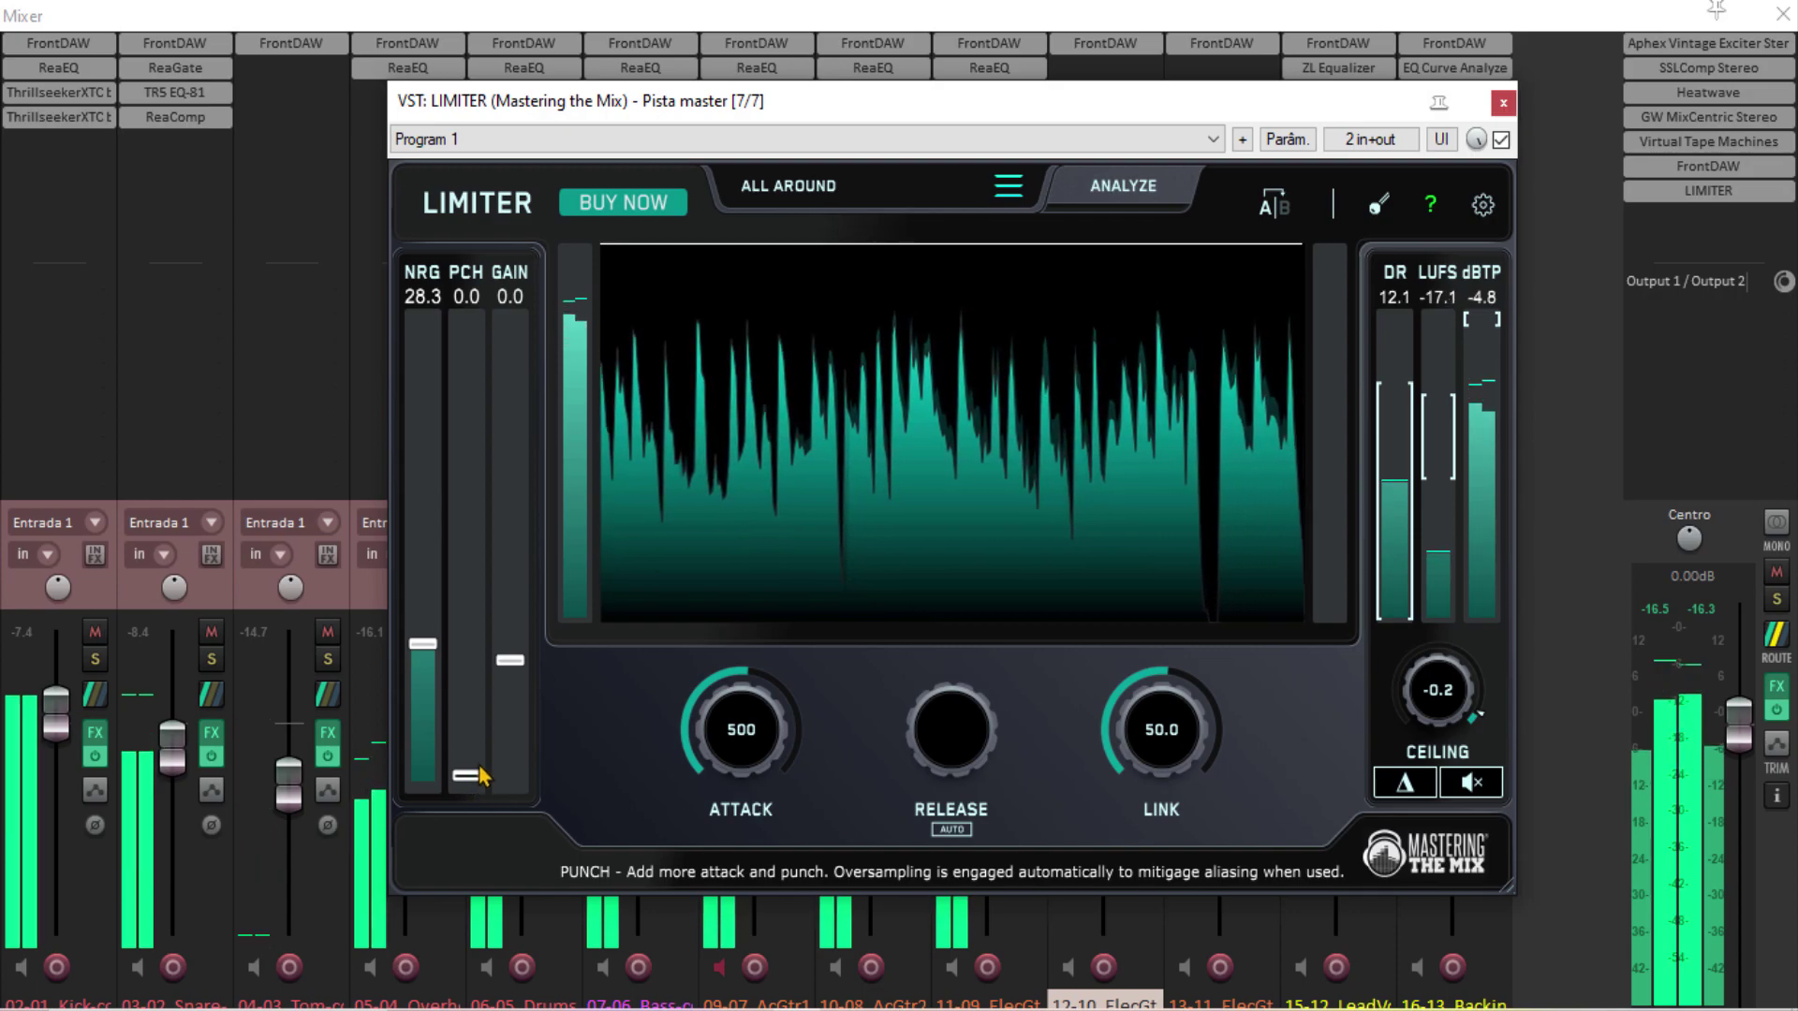
left_click_drag(475, 780, 479, 722)
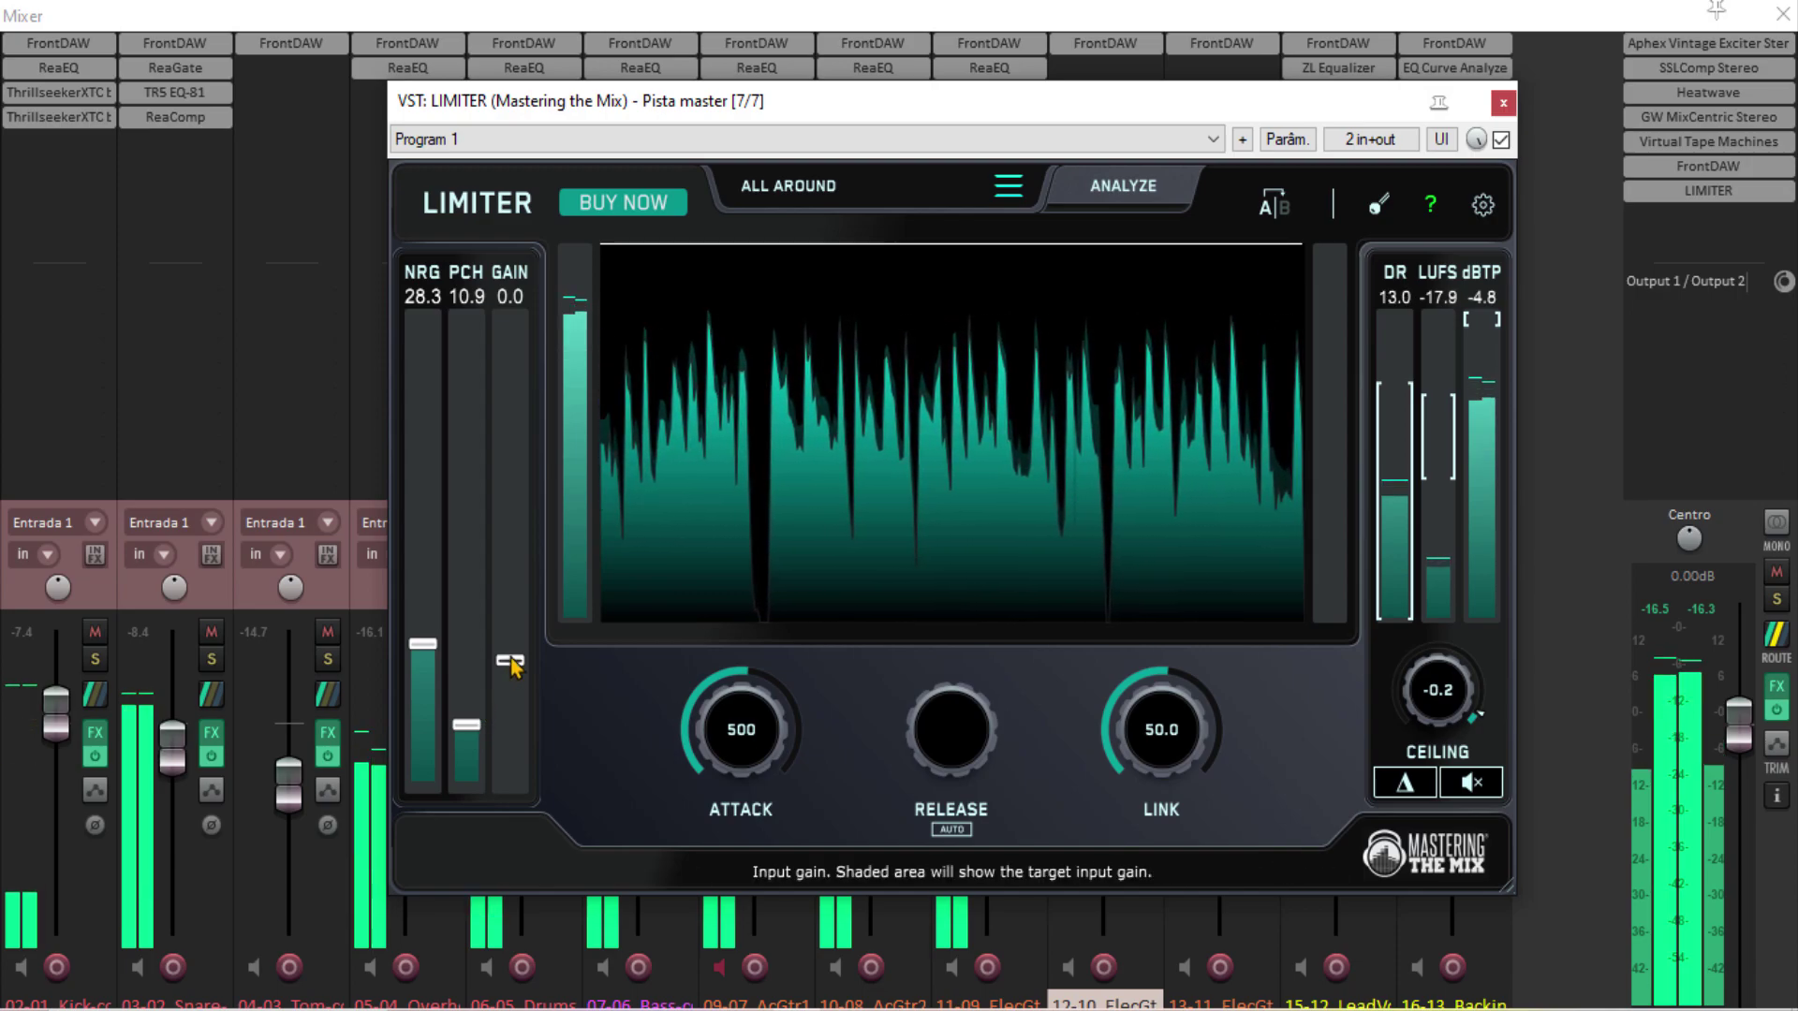
left_click_drag(508, 666, 511, 621)
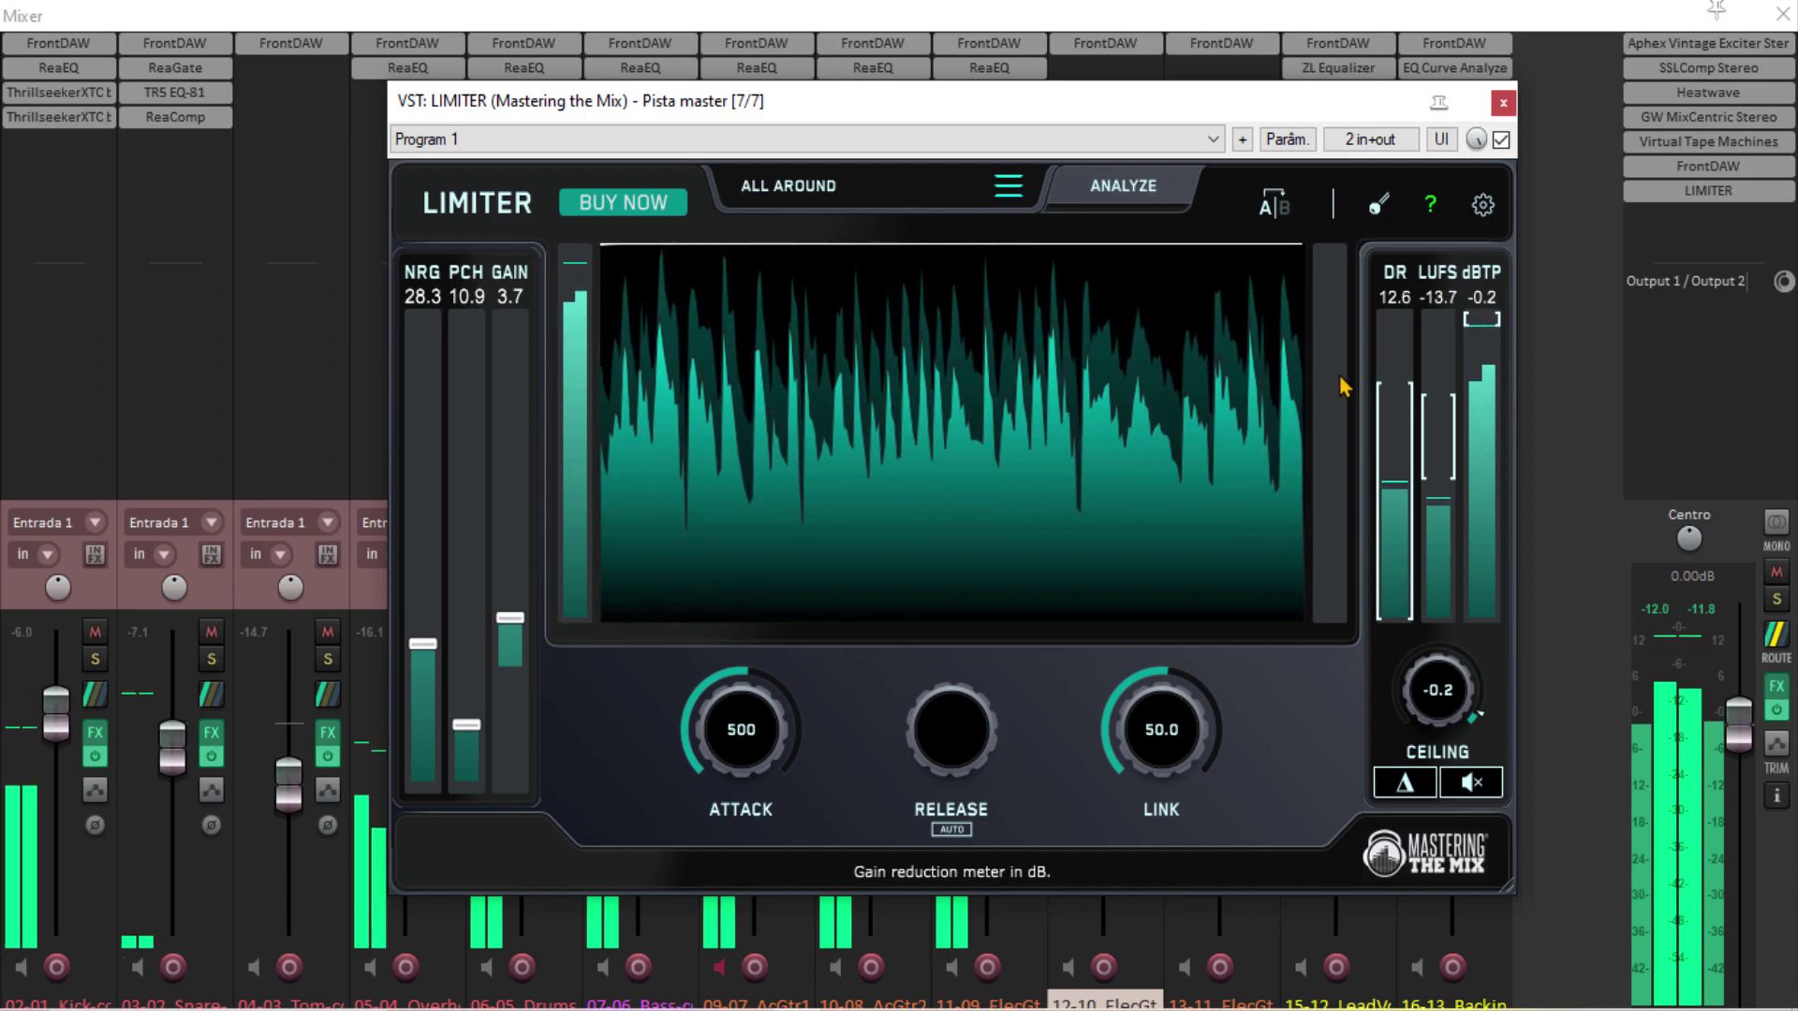
Step: Set the limiter's output ceiling to -1.0 while listening to the song
key("space")
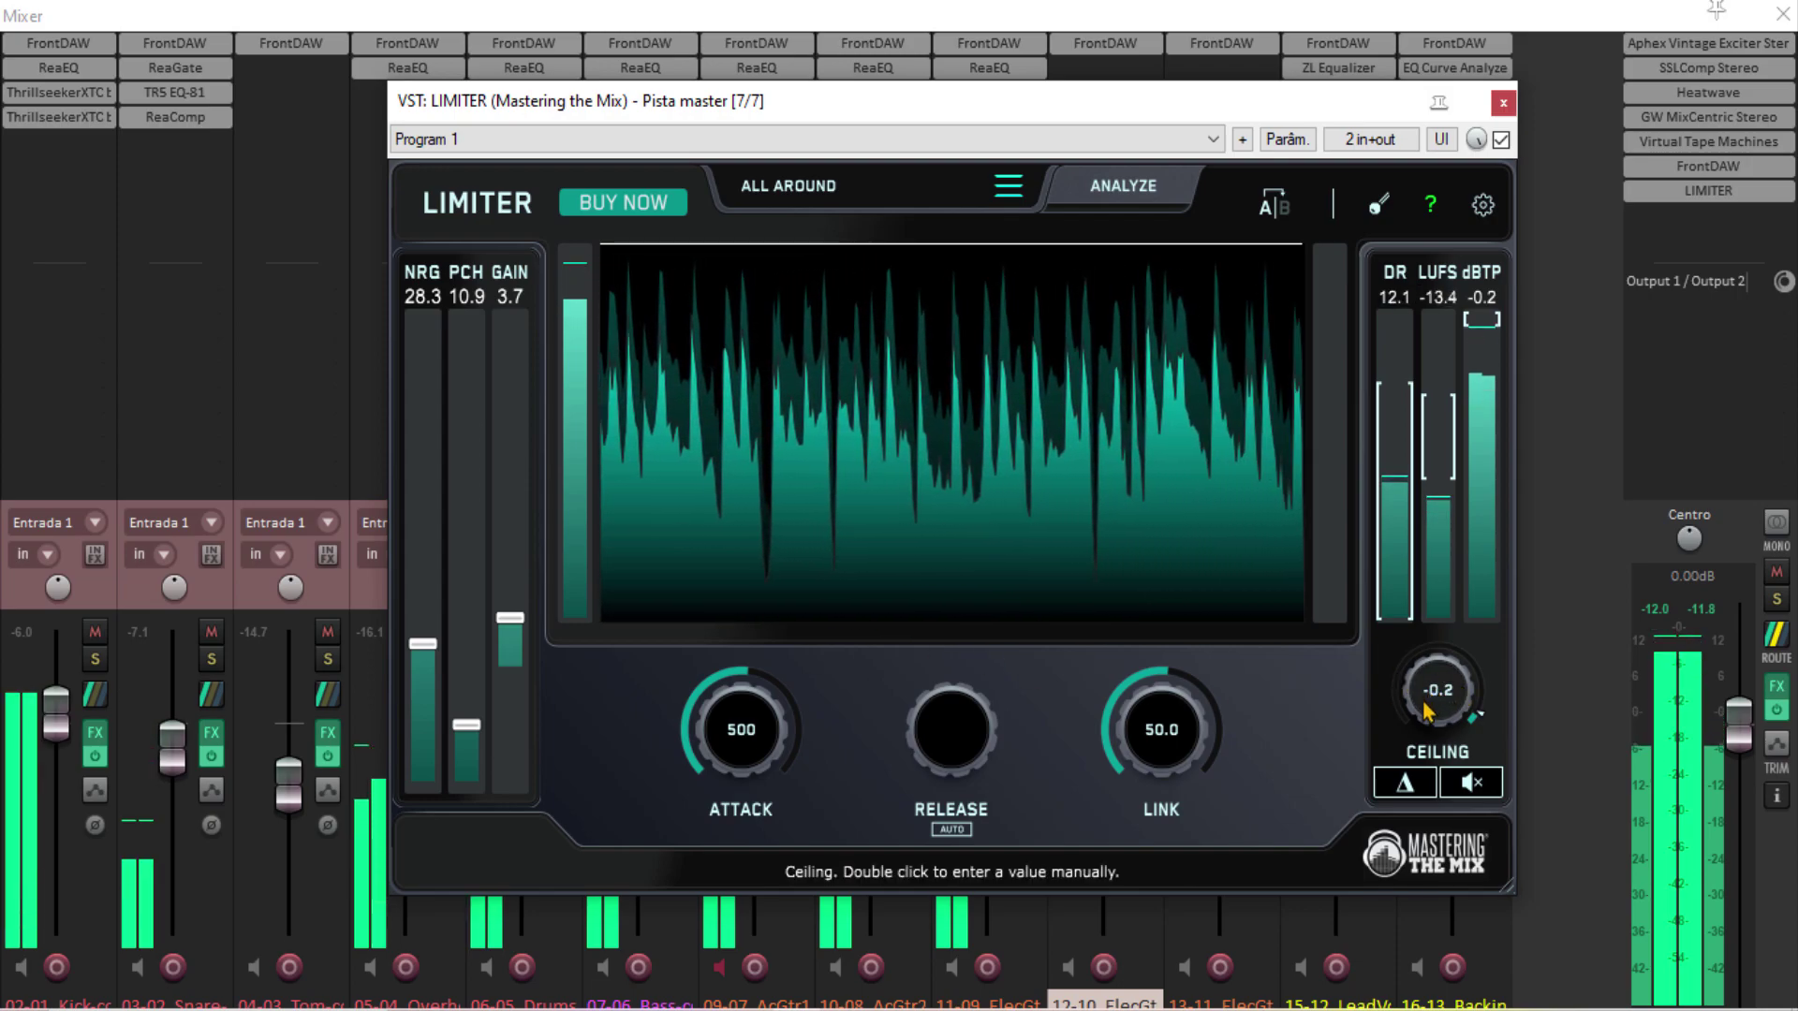
left_click_drag(1427, 711, 1448, 664)
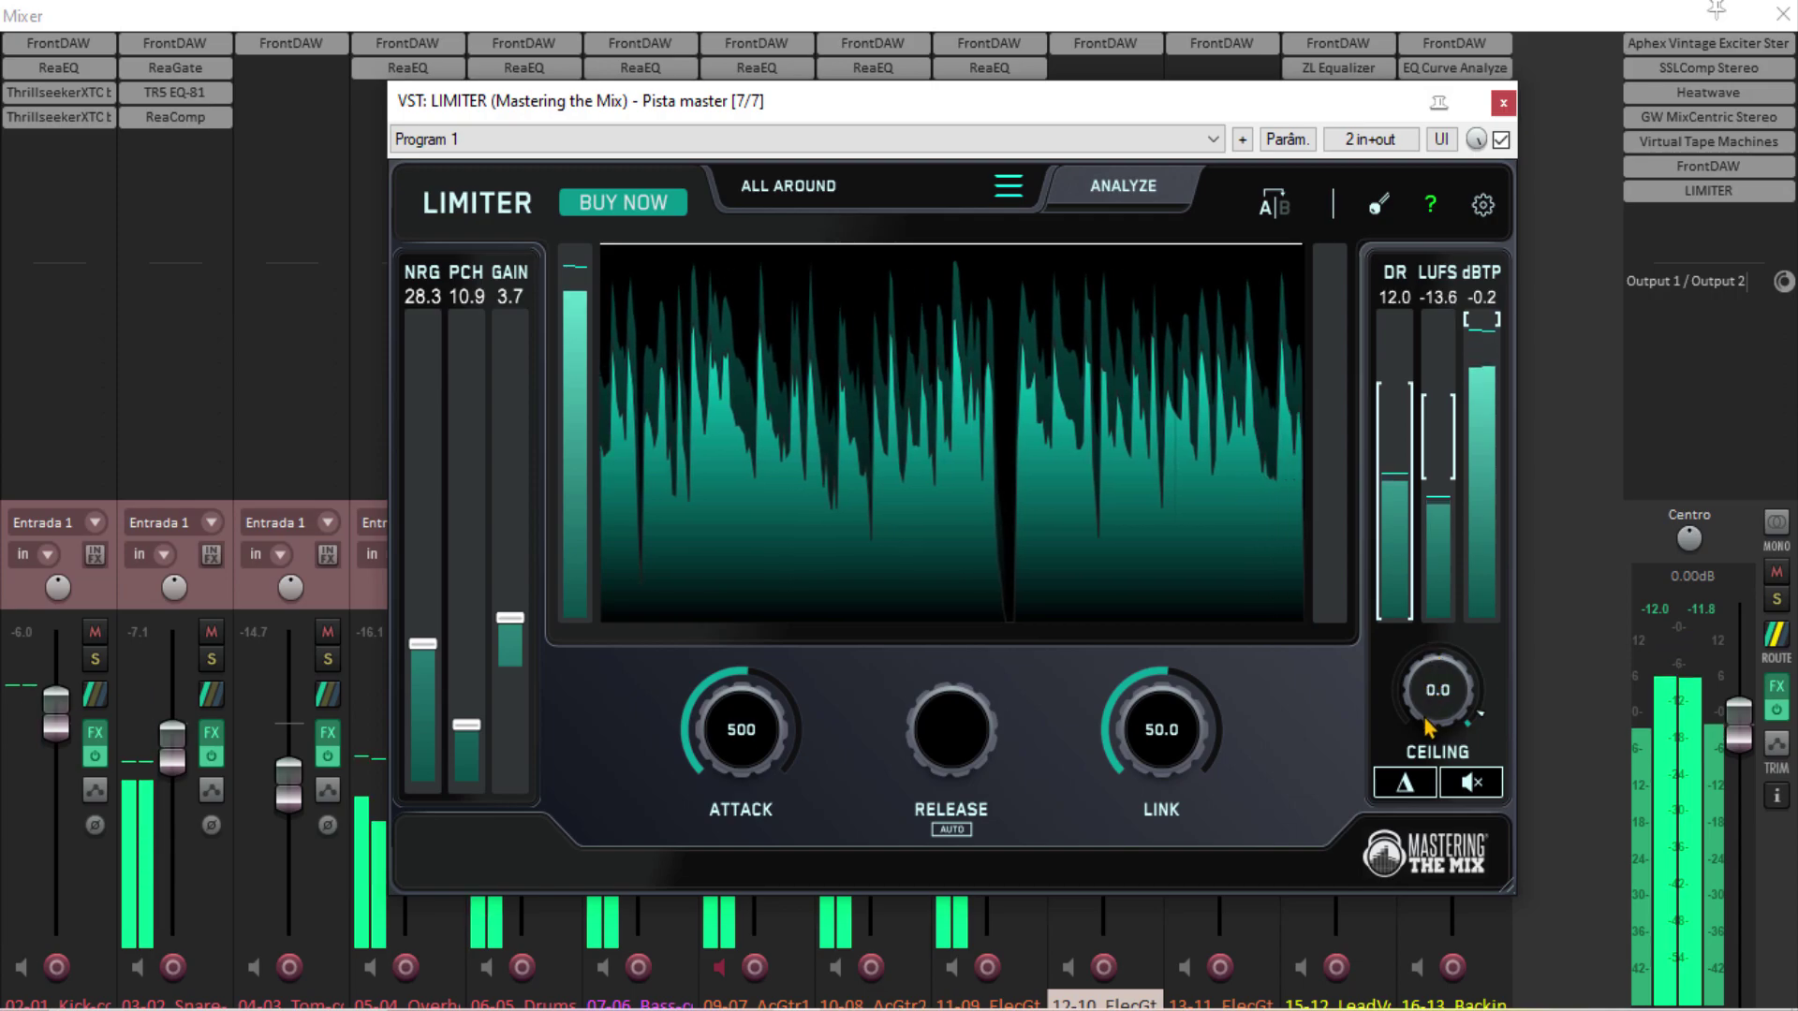
left_click_drag(1426, 726, 1415, 834)
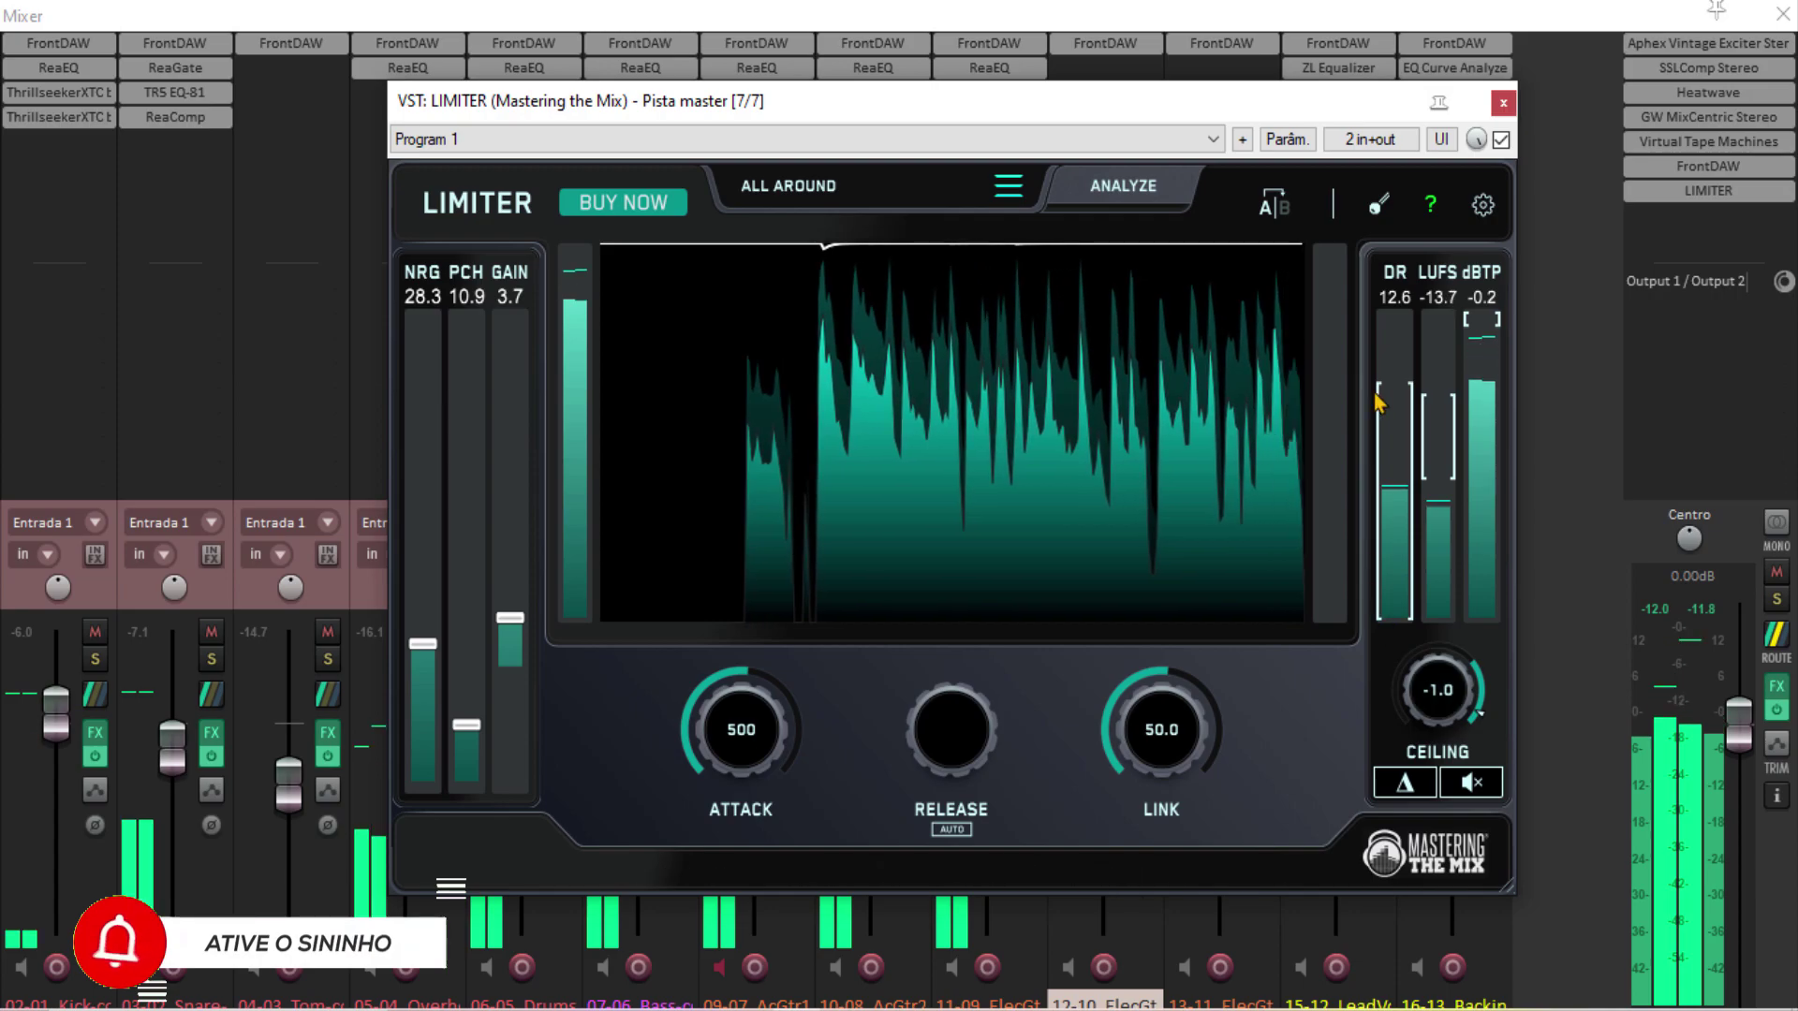
Step: Compare the song with the limiter bypassed and active
left_click(1502, 140)
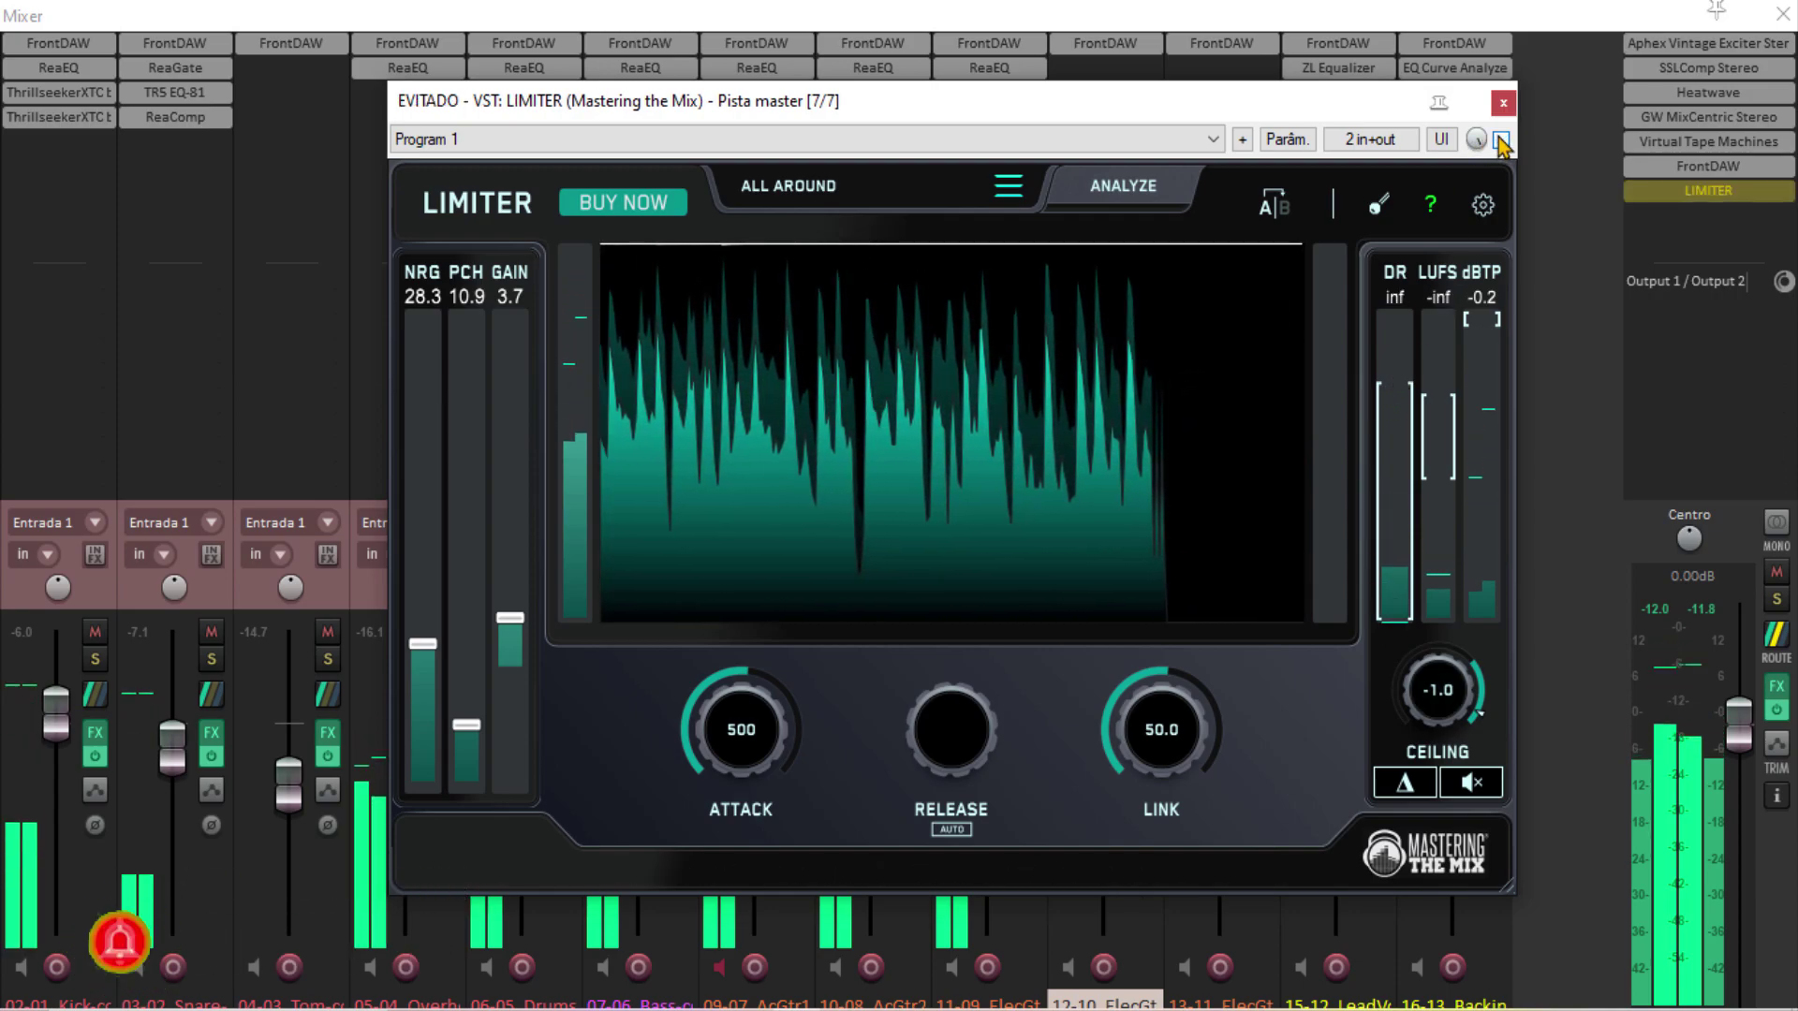
left_click(1502, 139)
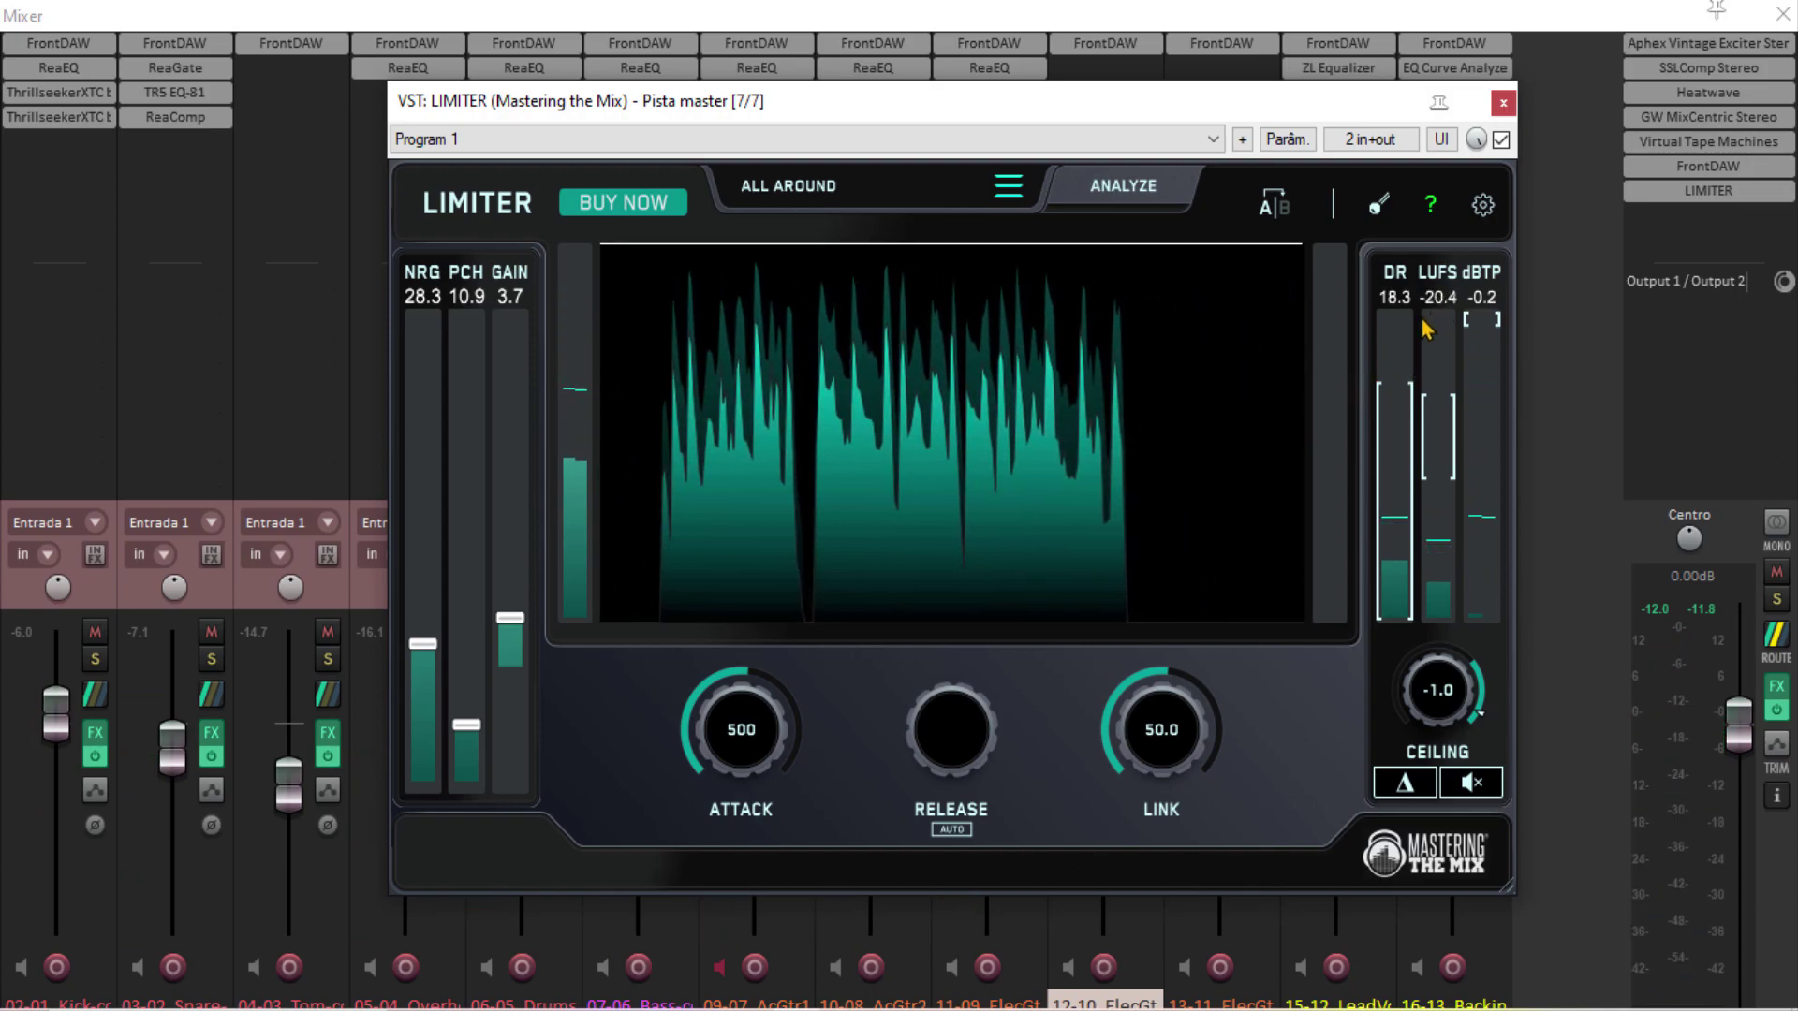
mouse_move(1208, 356)
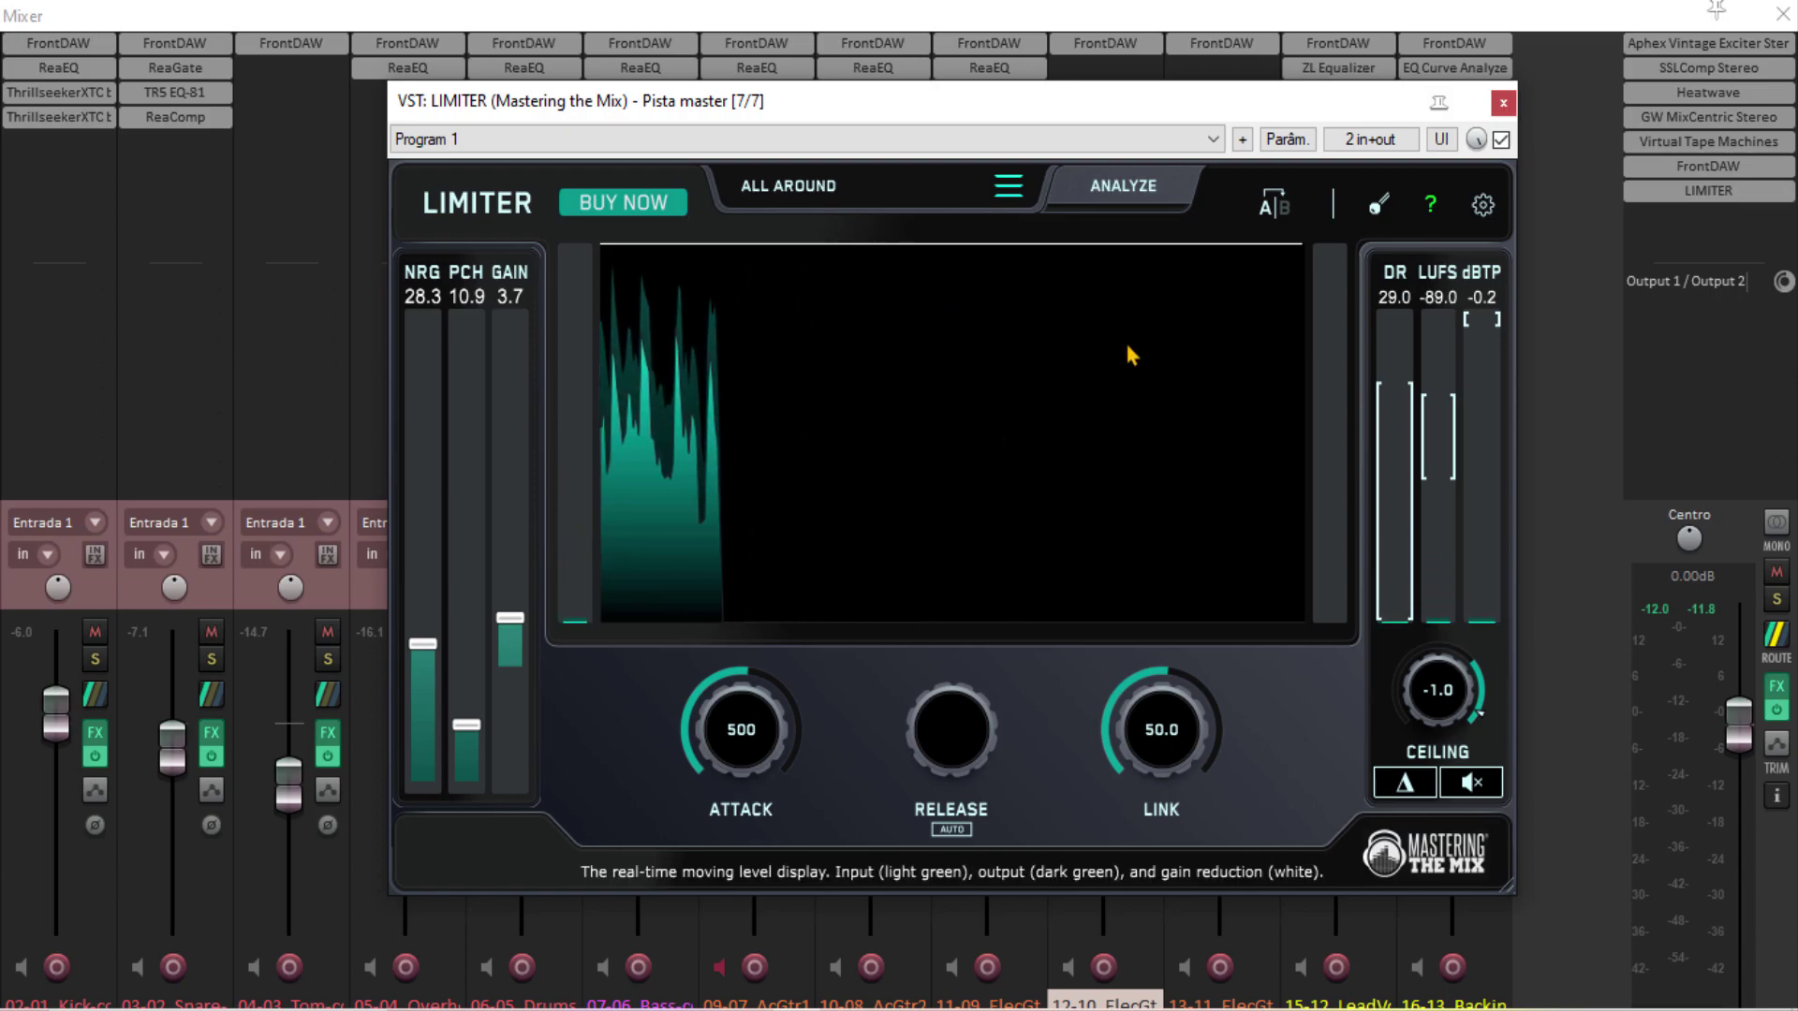
Step: Load the Mastering: YouTube preset and analyze the playing song to get its target gain range
left_click(1009, 189)
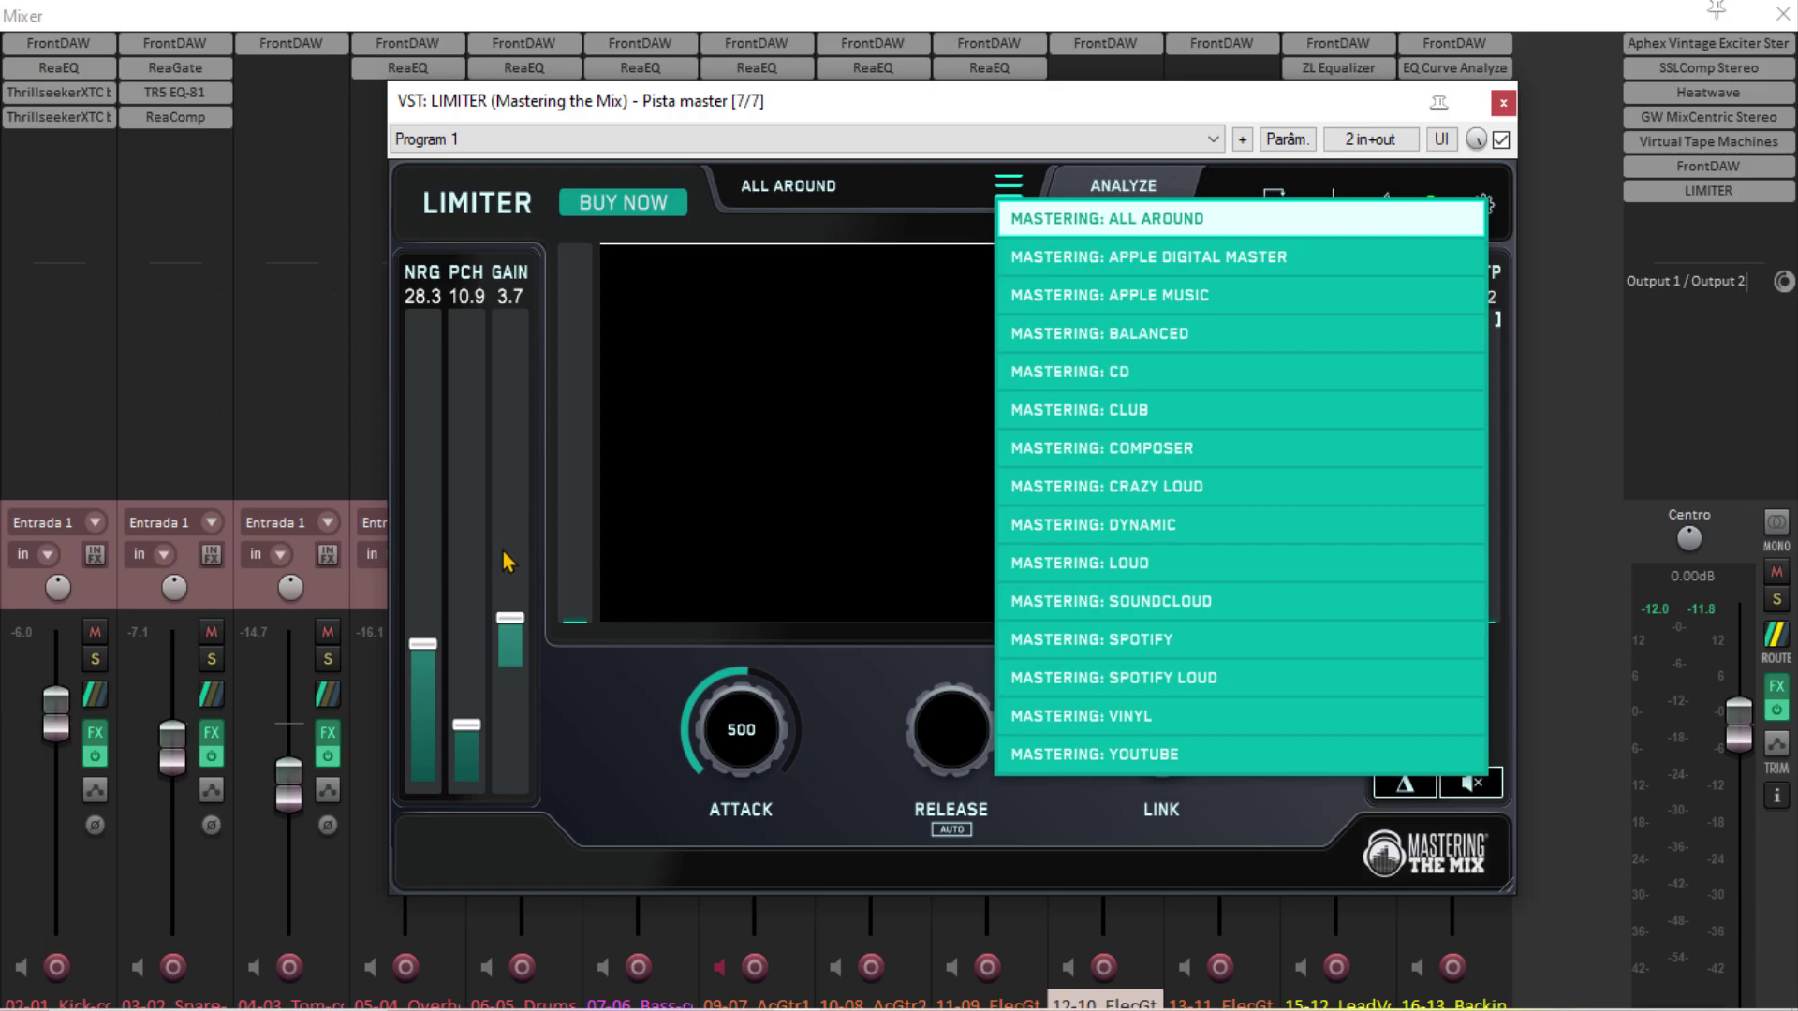
left_click(1127, 757)
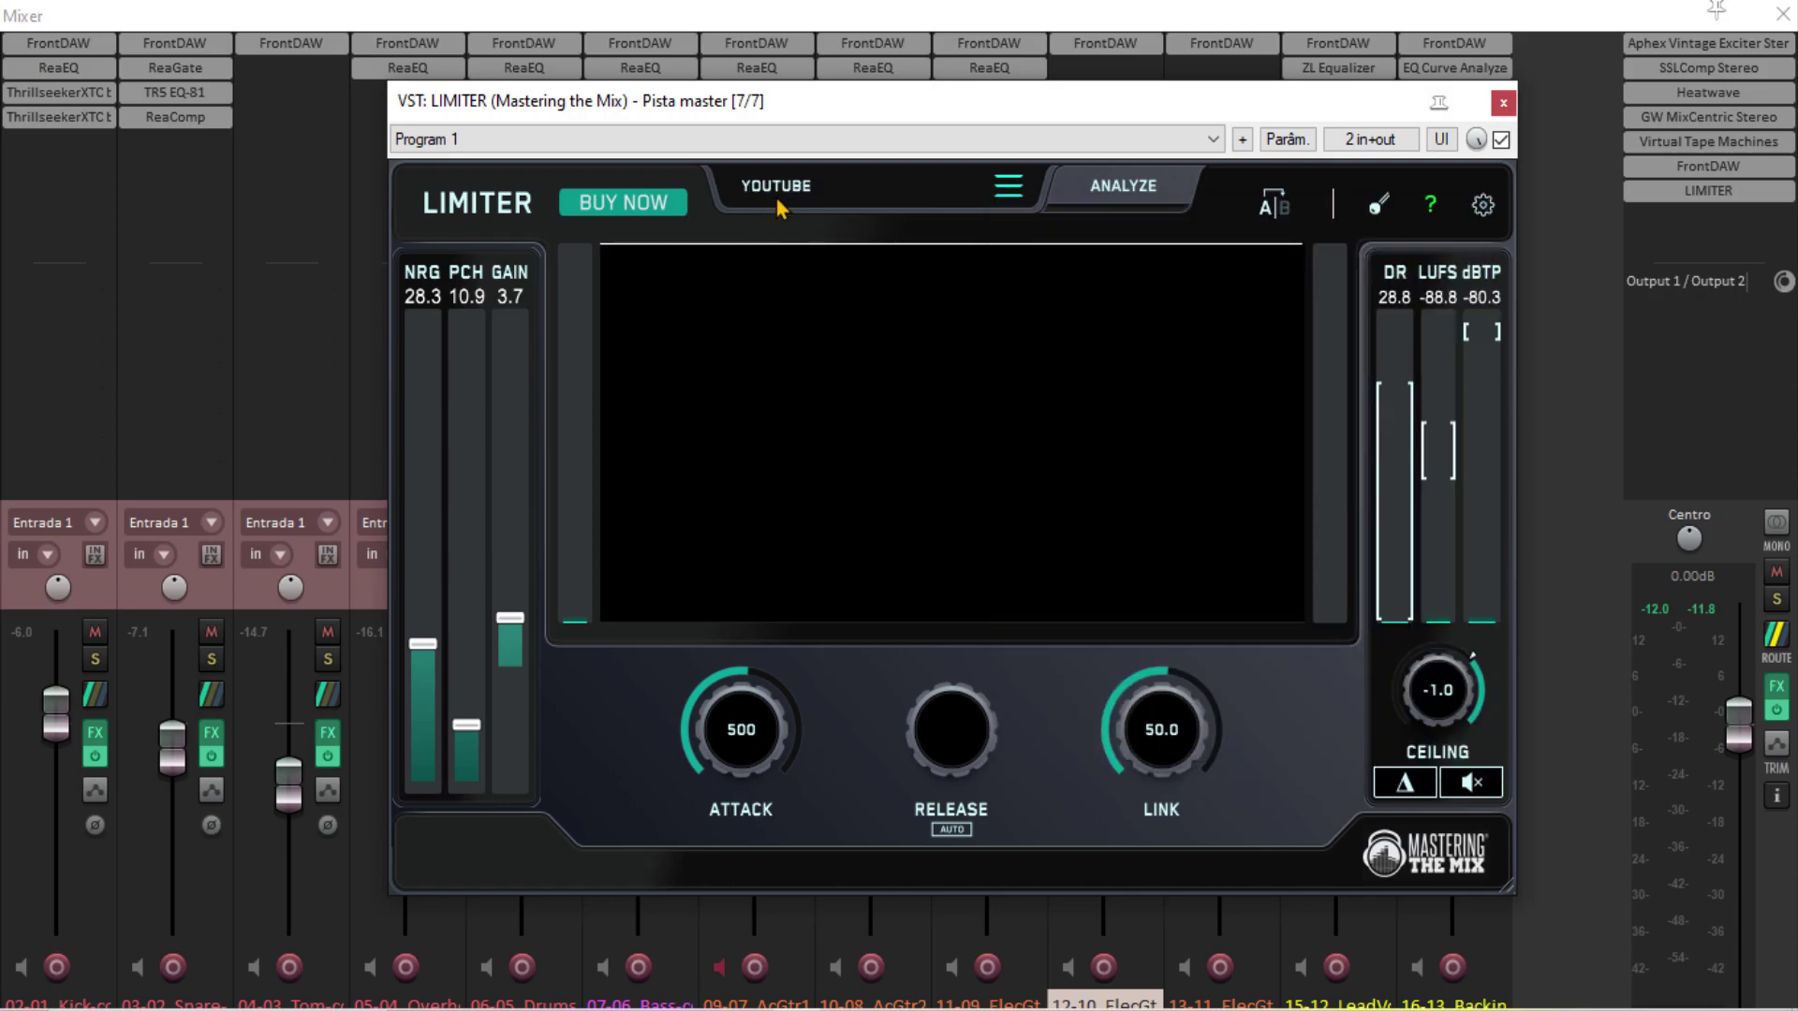
left_click(1099, 189)
key("space")
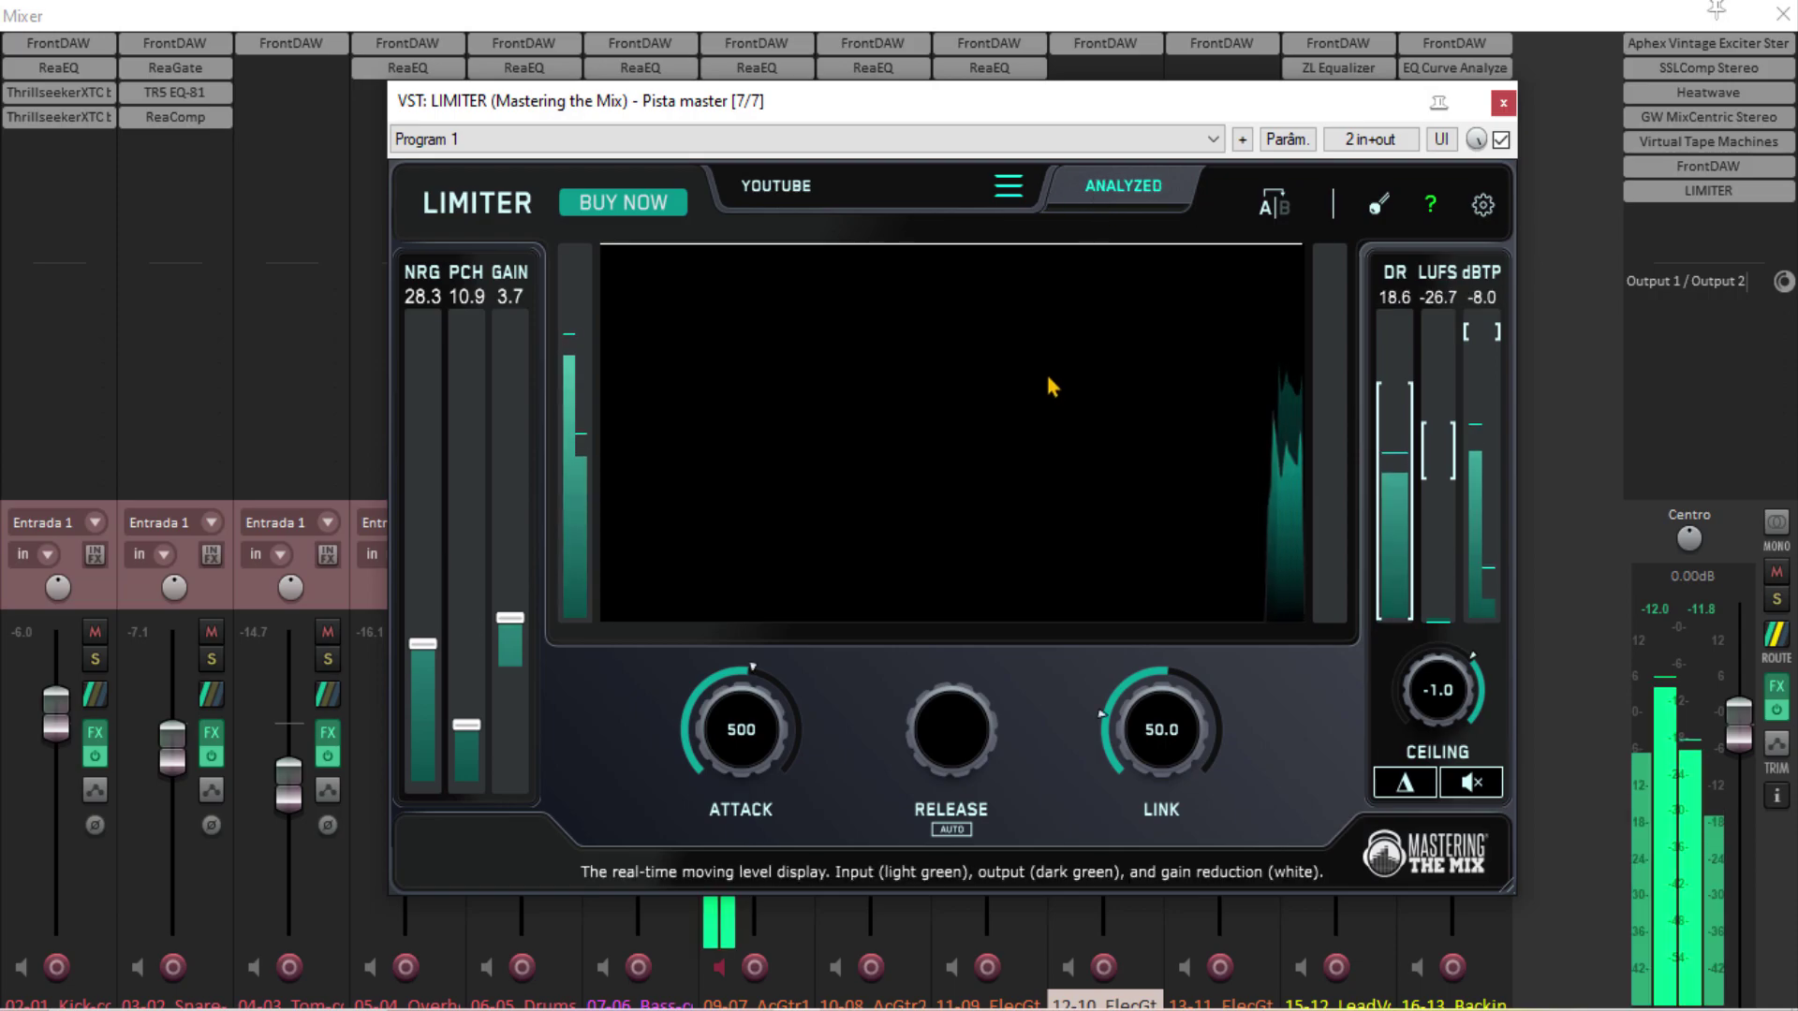
left_click(1075, 202)
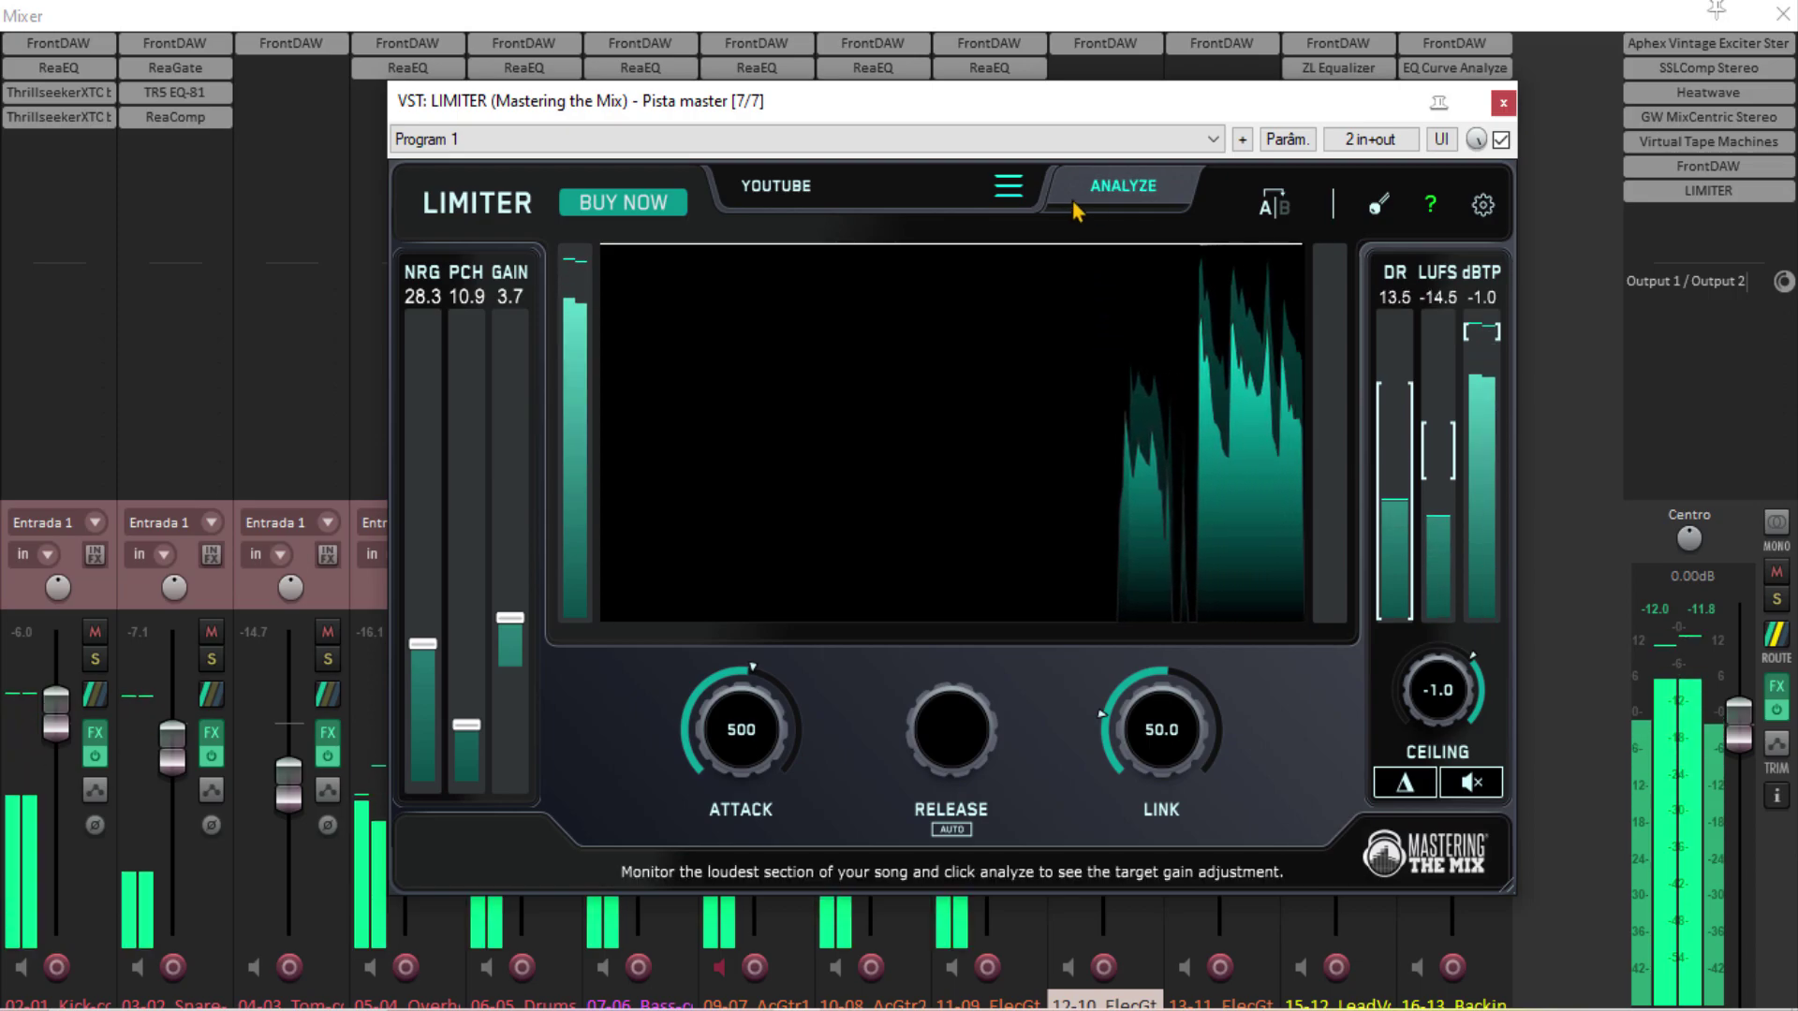
left_click(1093, 198)
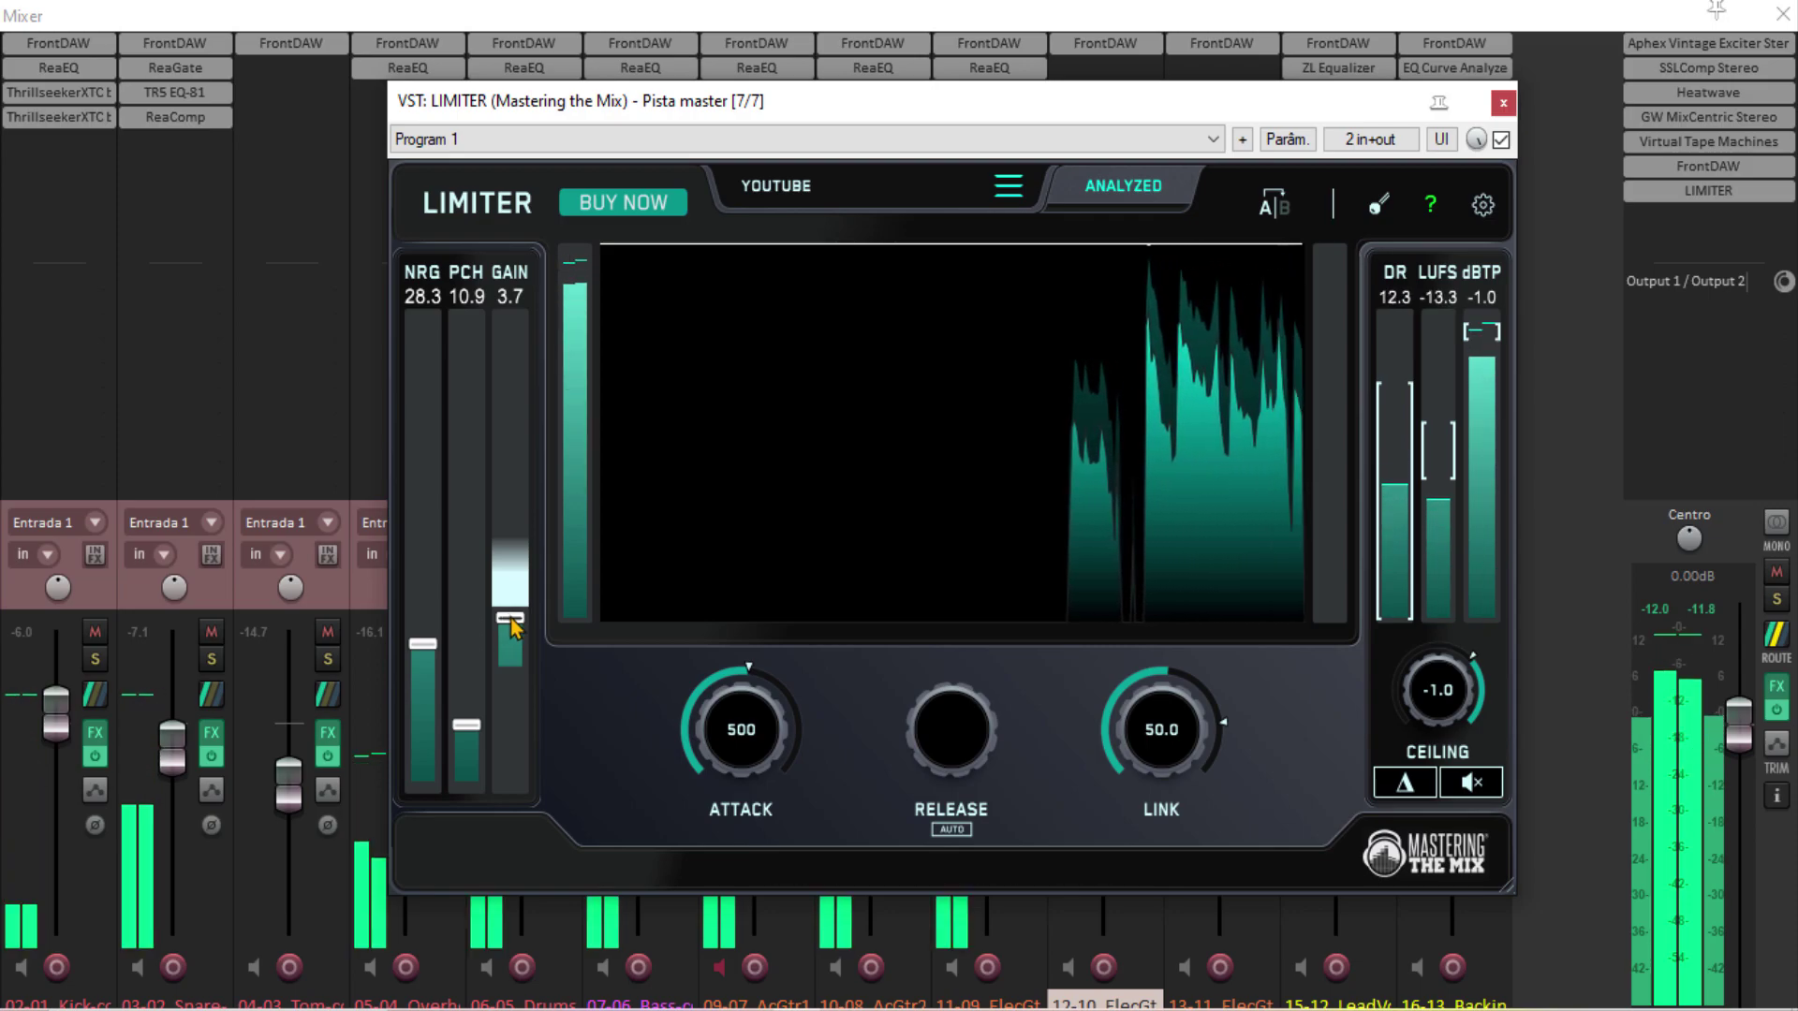
Step: Raise the input gain to 4.8, into the suggested target range, and turn on delta monitoring
left_click_drag(512, 622, 524, 600)
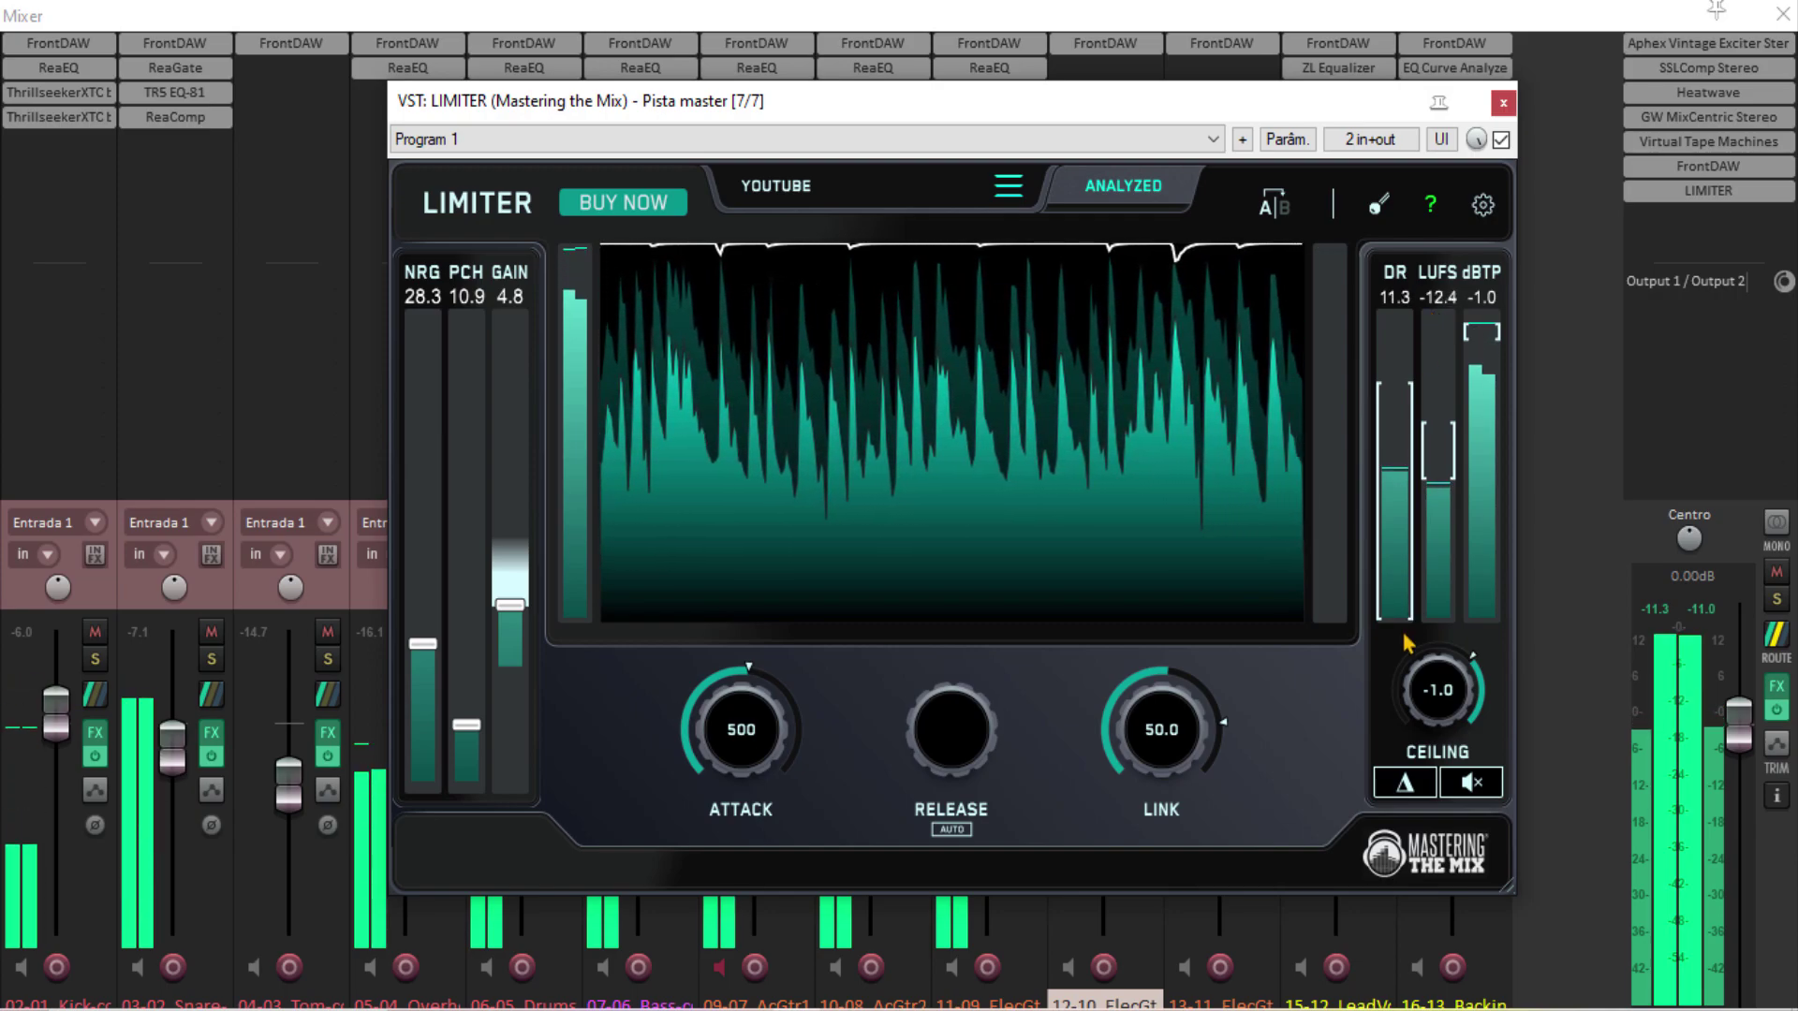
left_click(1404, 782)
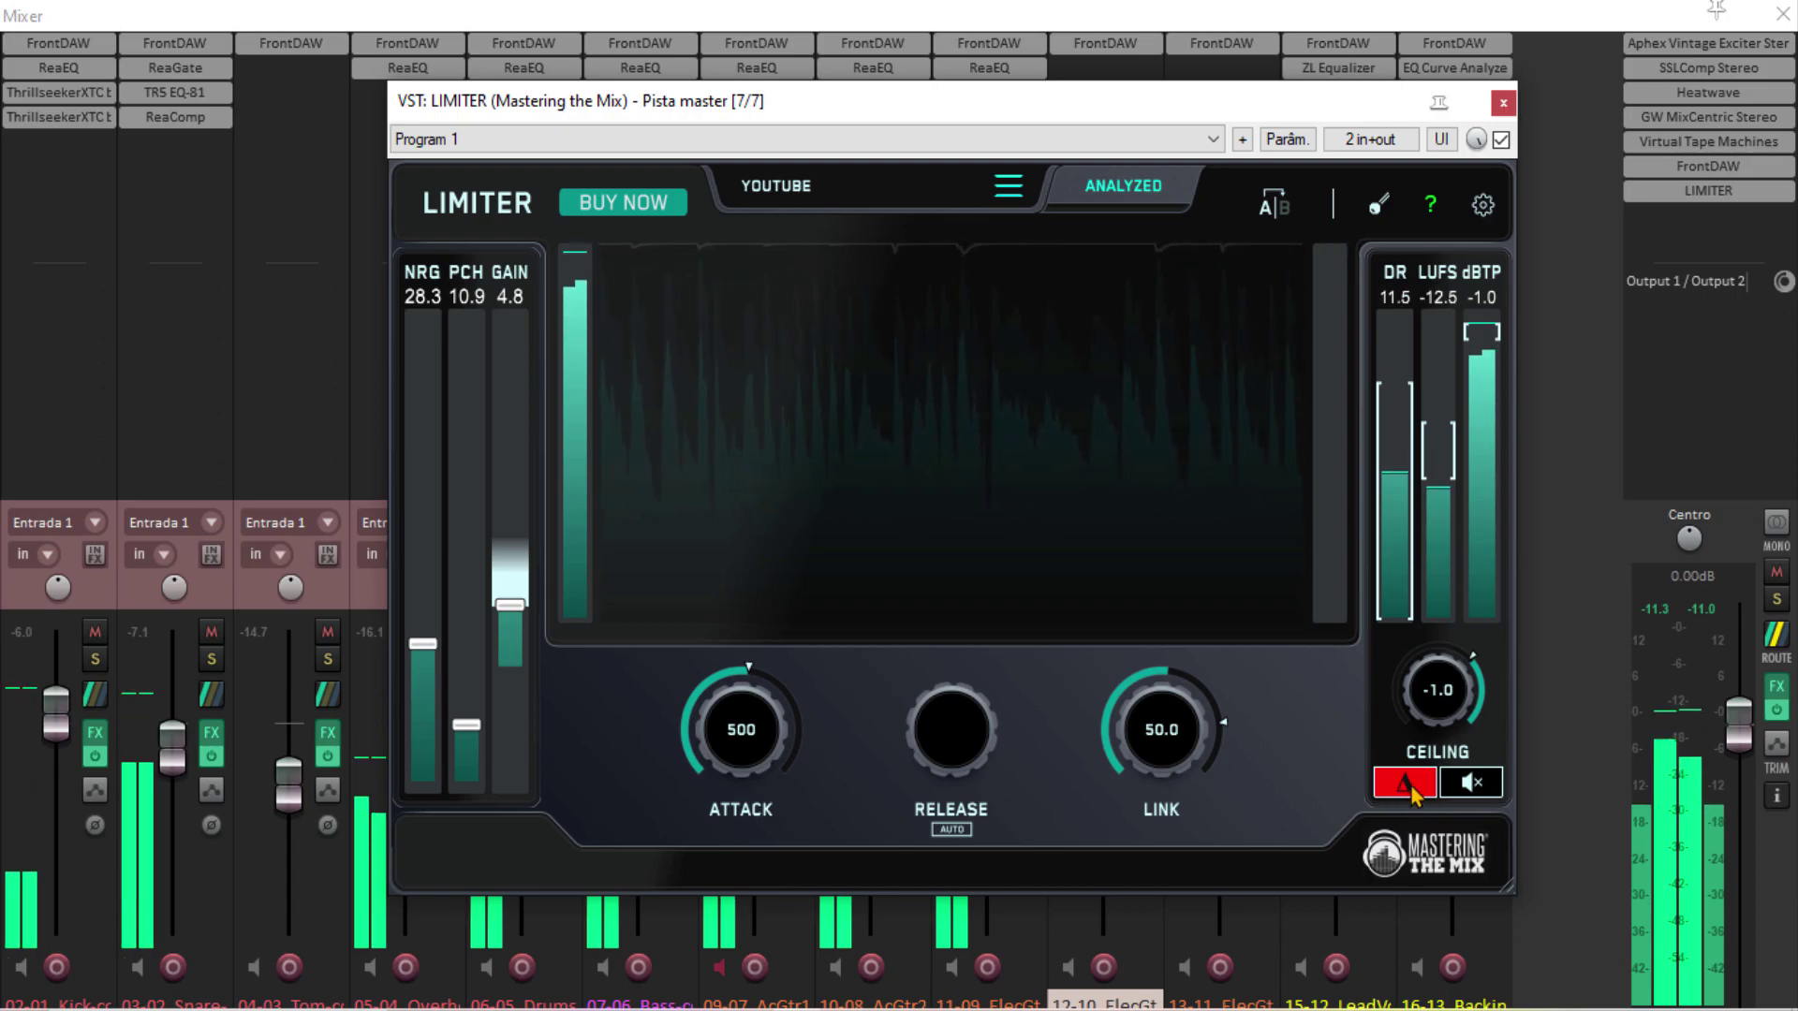
Step: Turn off delta monitoring and load the Mastering: CD preset in the limiter
left_click(1411, 786)
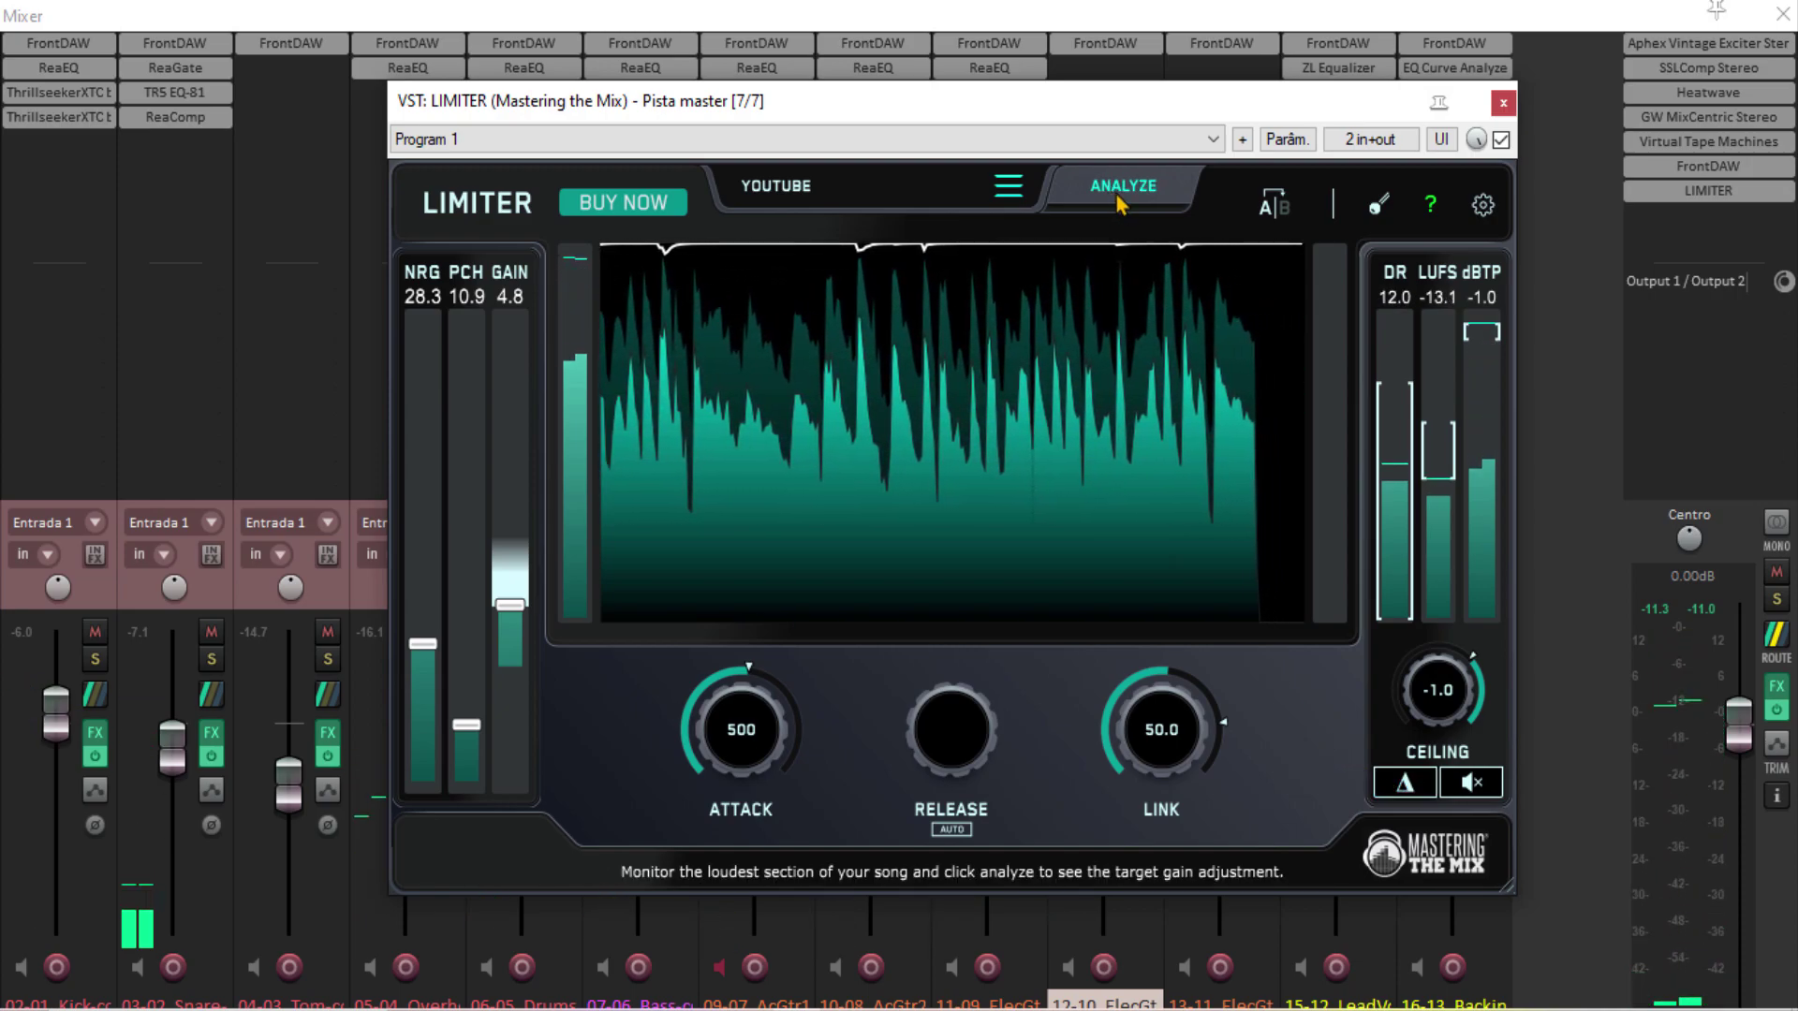
left_click(1011, 192)
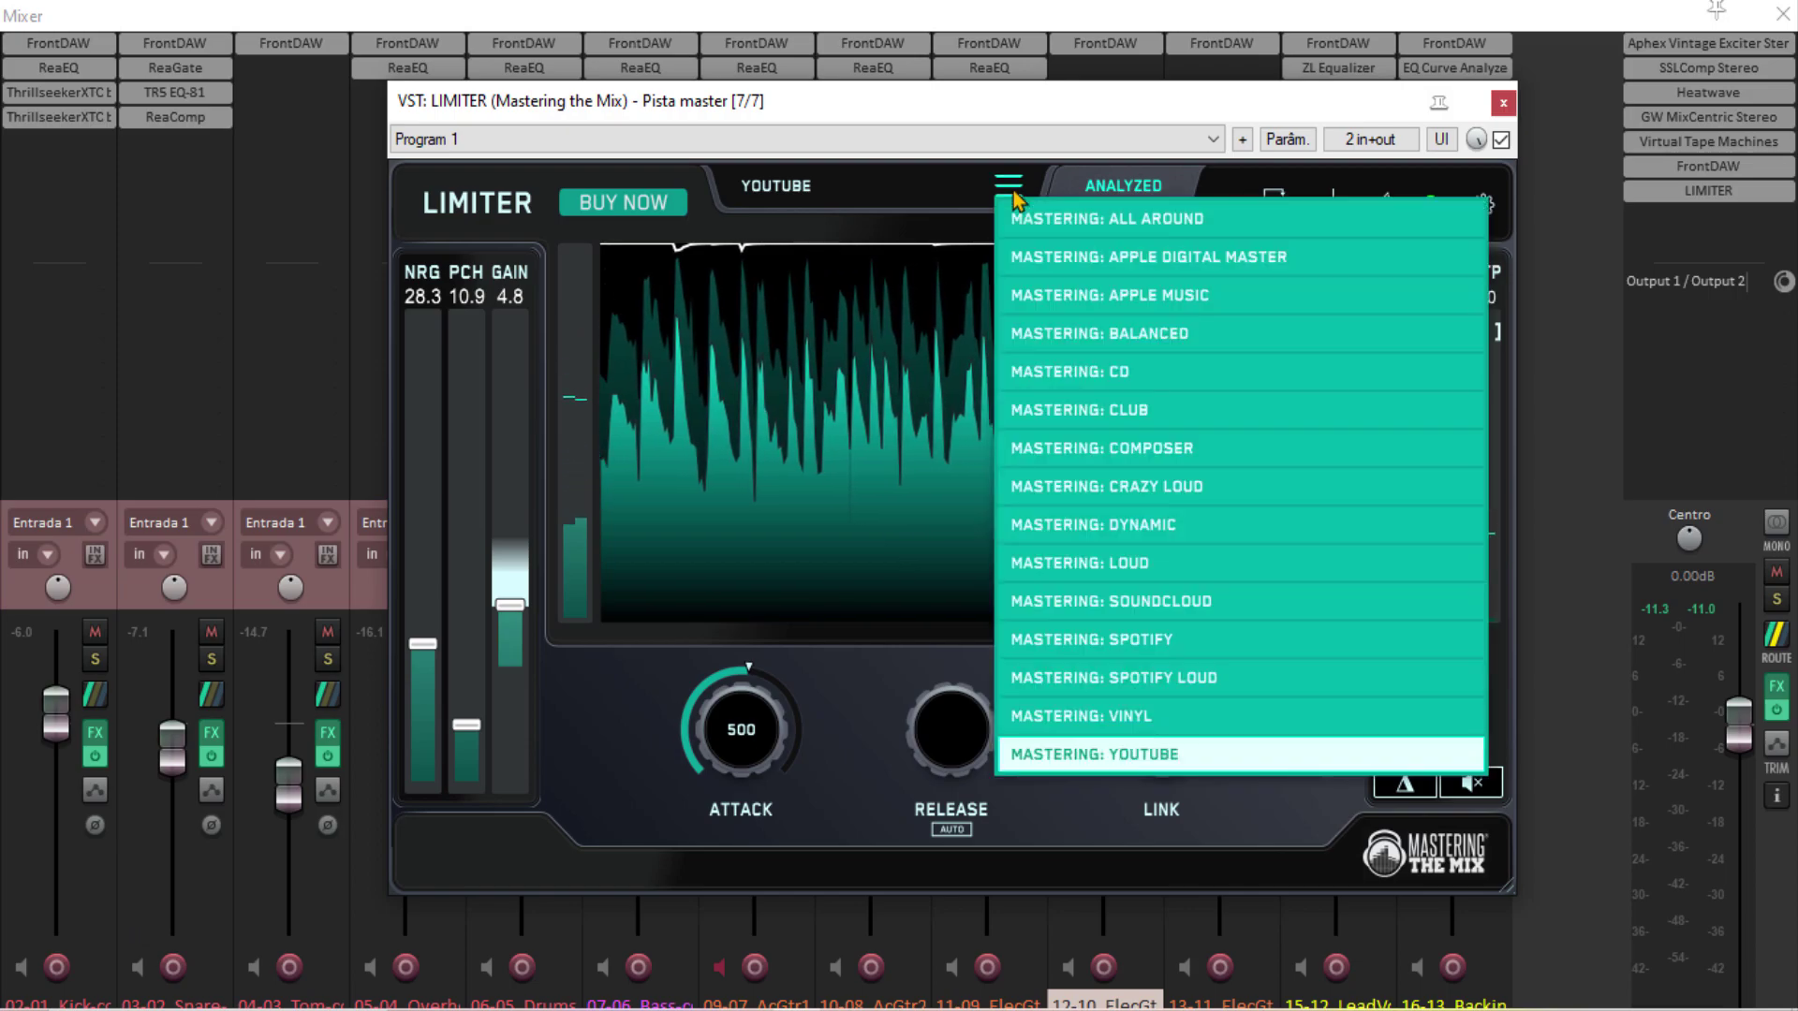
left_click(1093, 374)
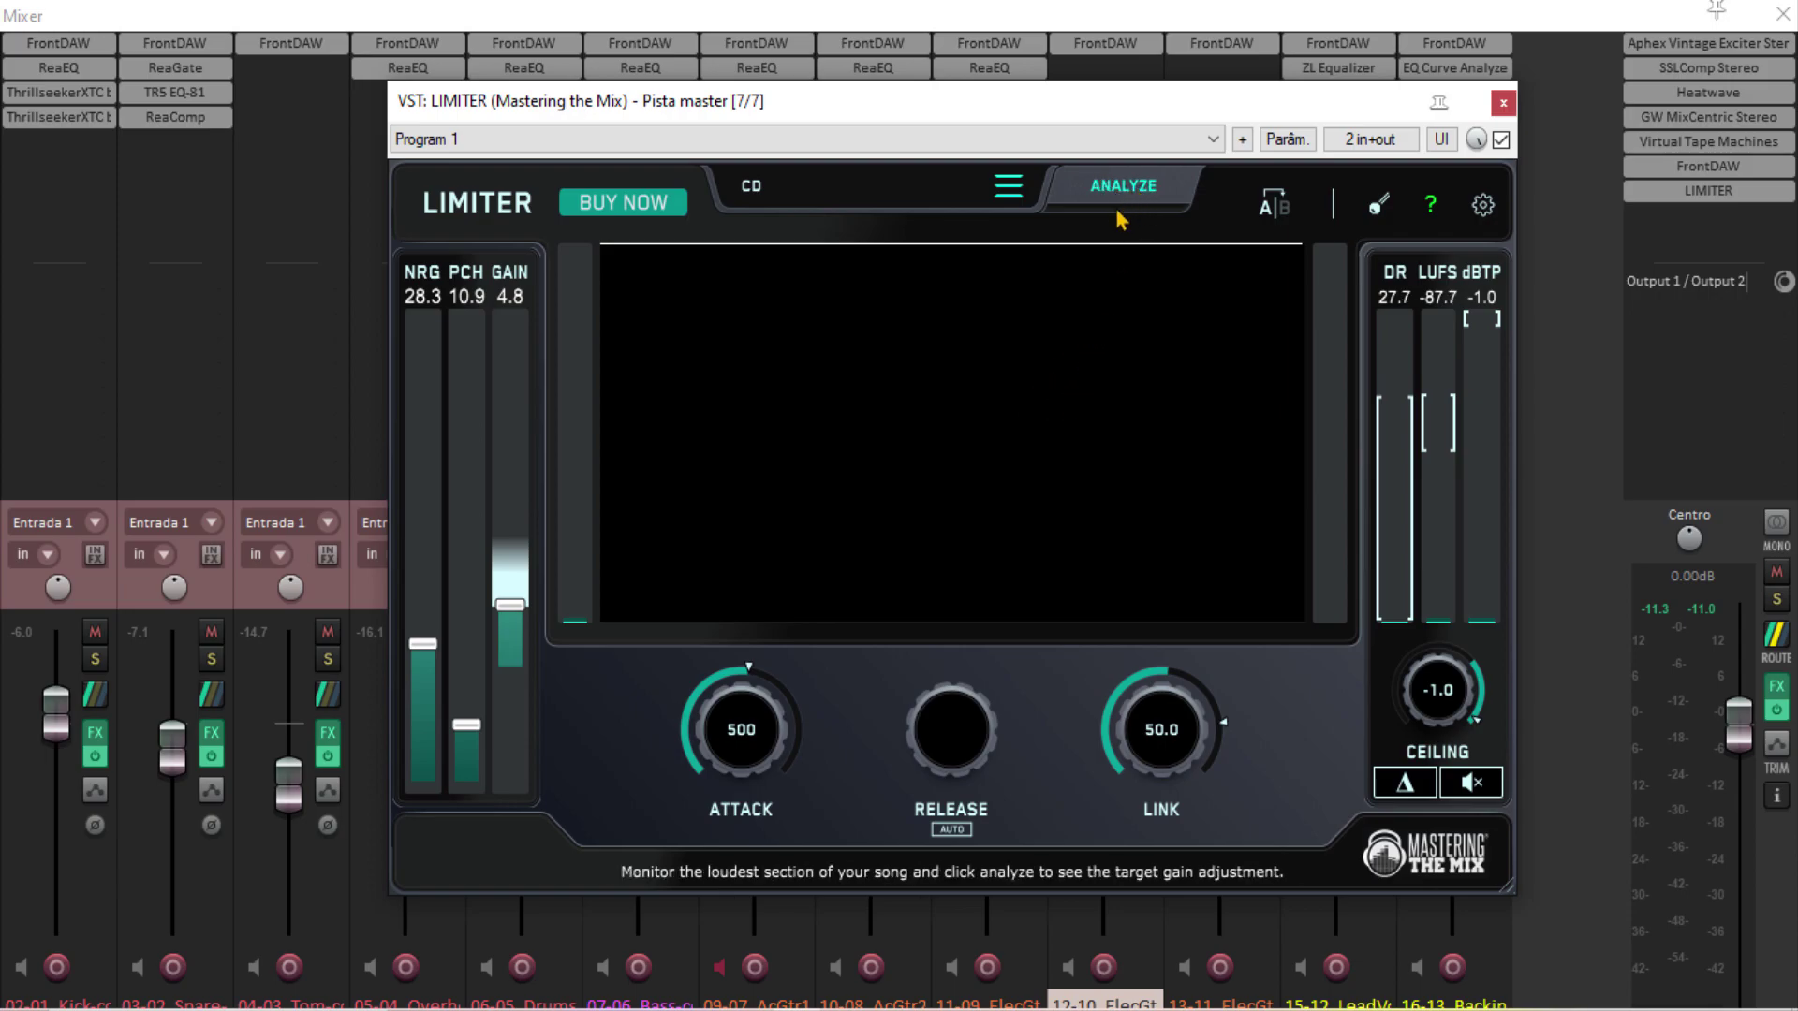
Step: Analyze the playing song against the CD preset and raise the input gain to 8.2, into the suggested target range
key("space")
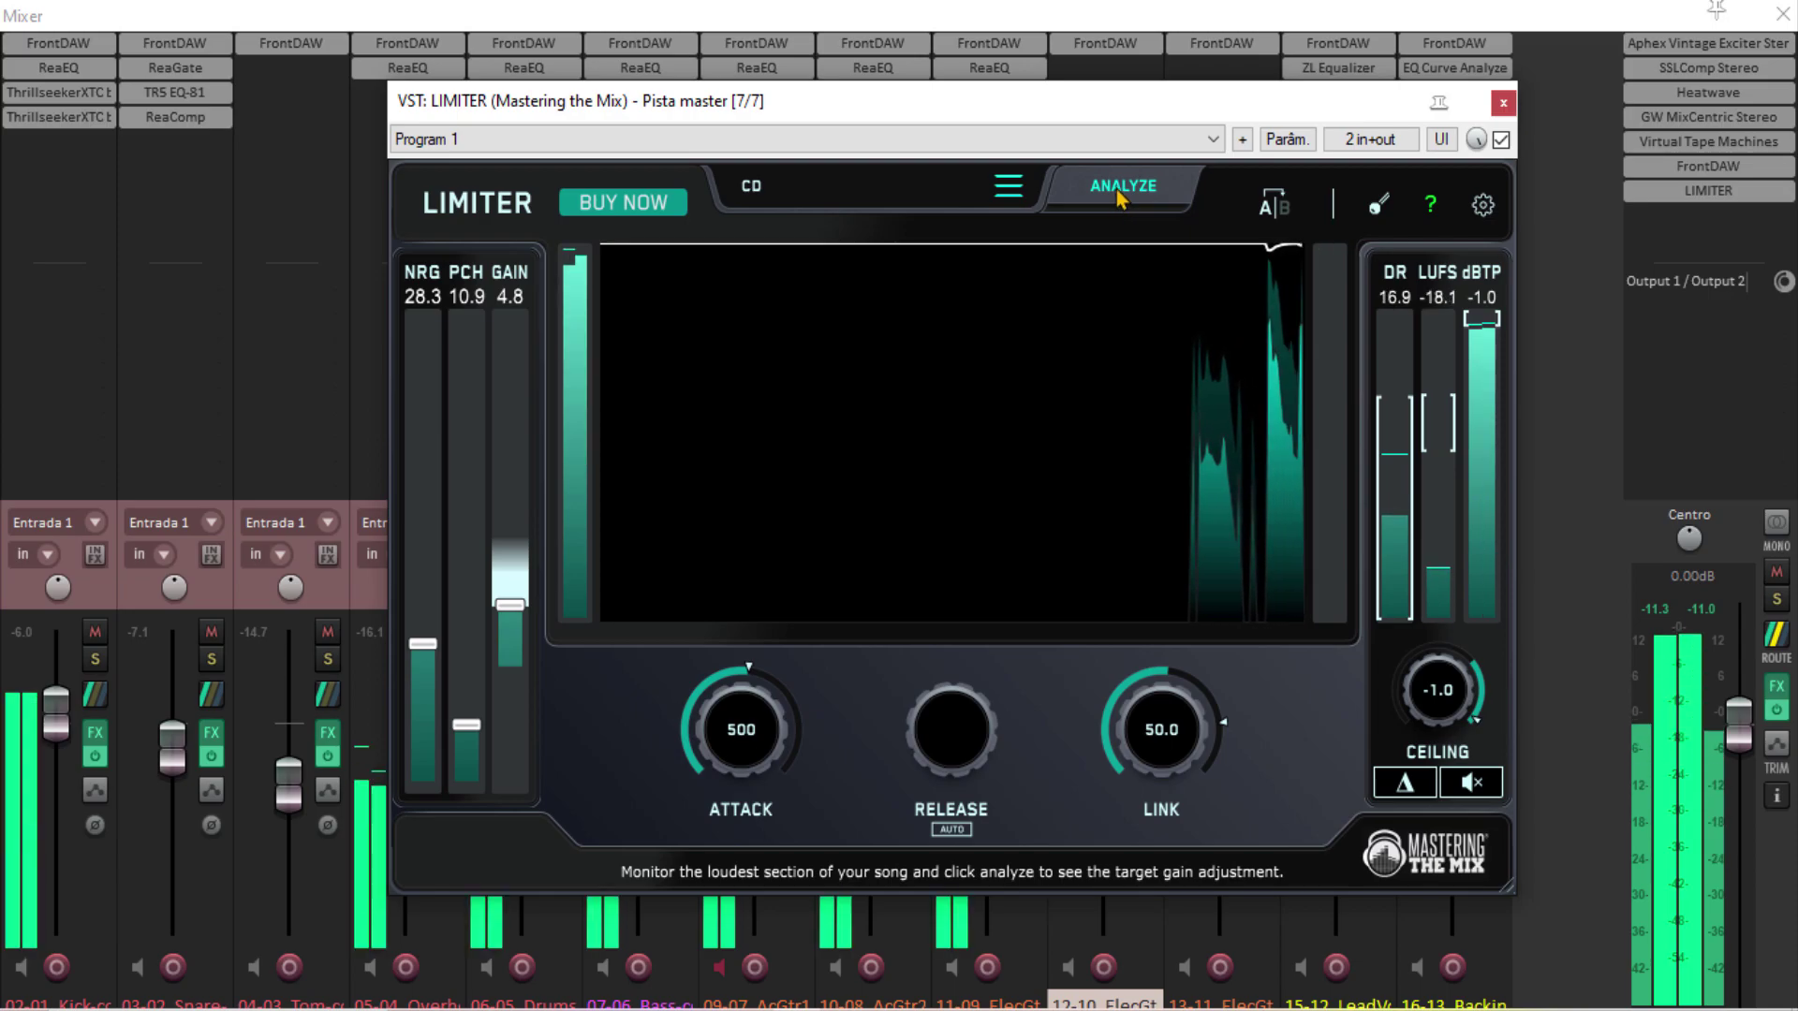
left_click(1119, 199)
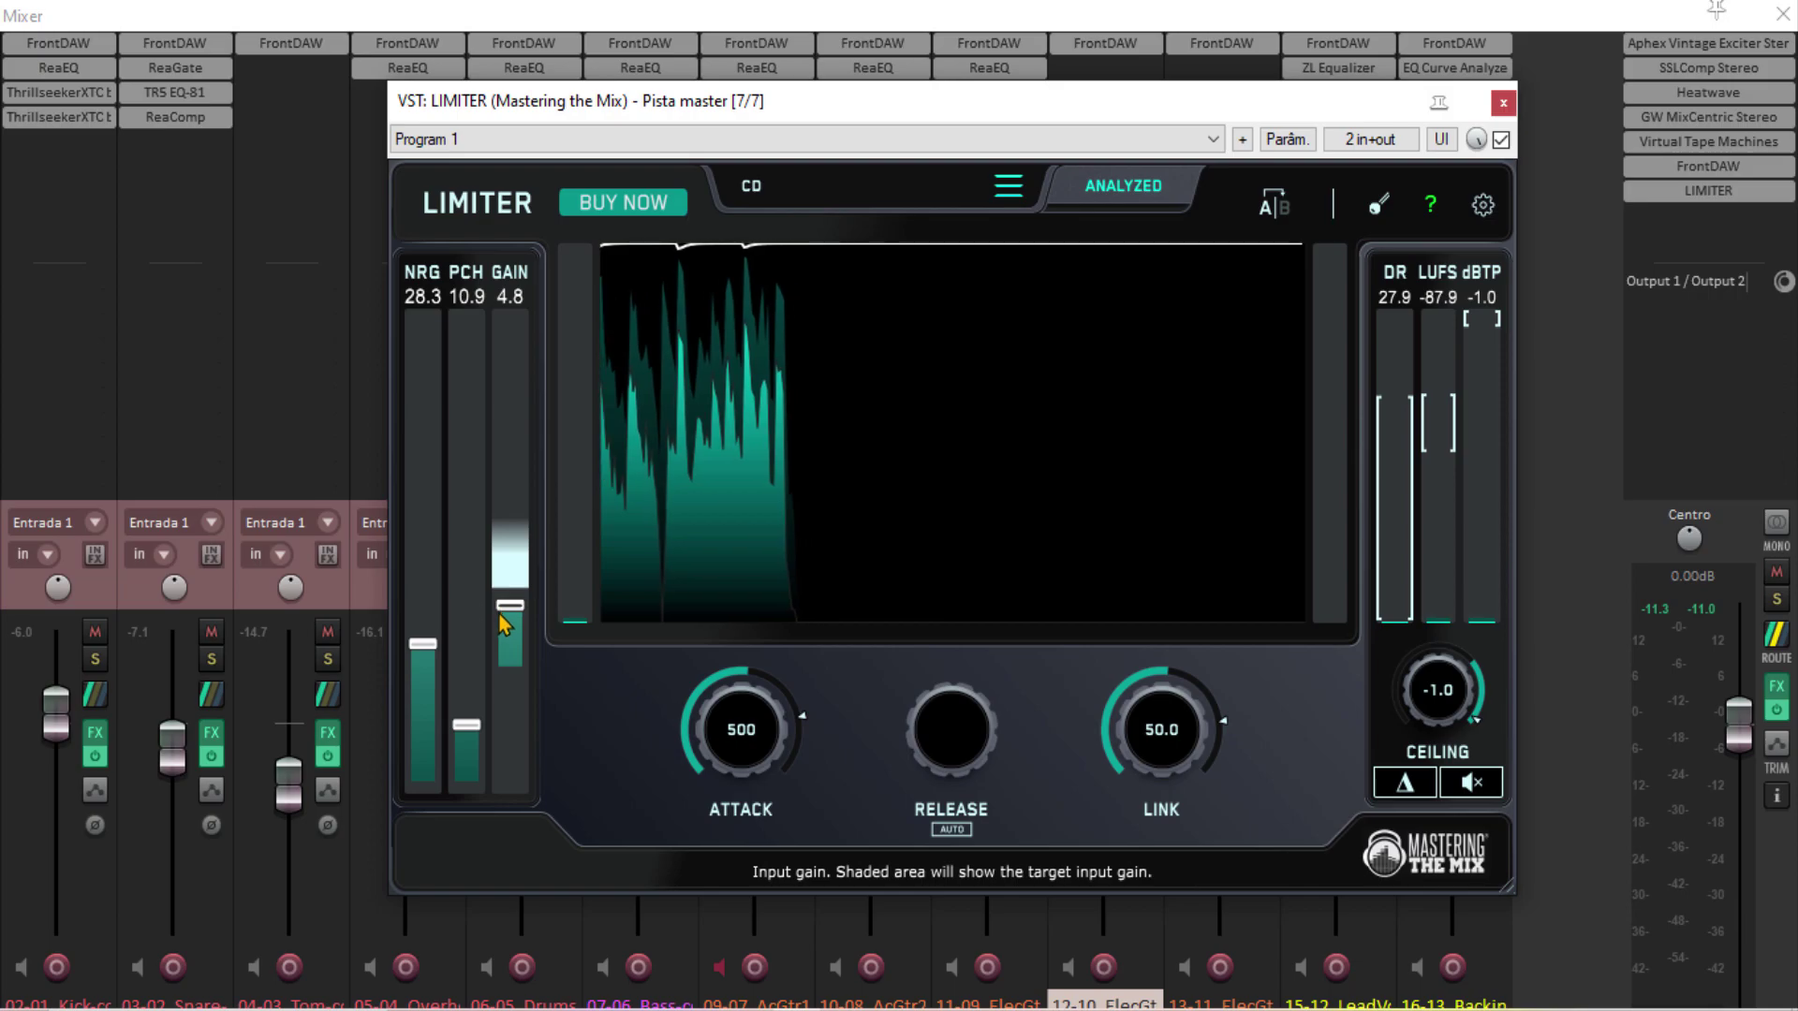
key("space")
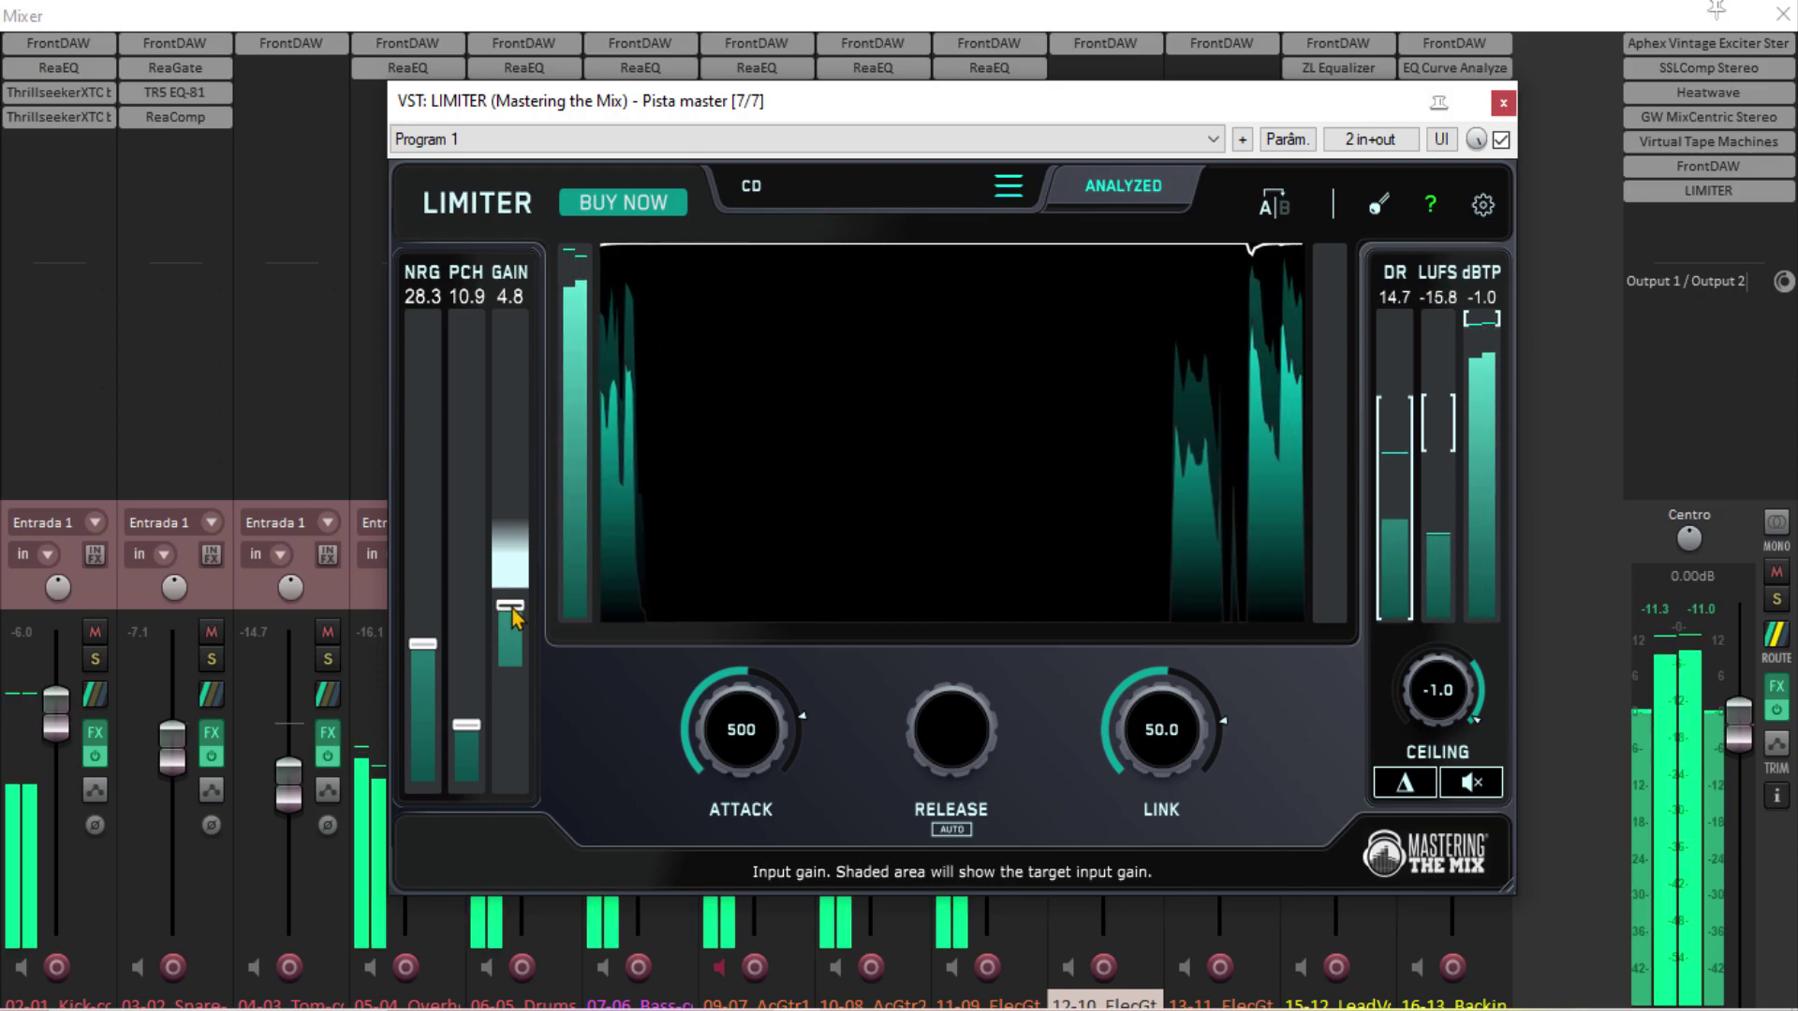
left_click_drag(510, 608, 518, 561)
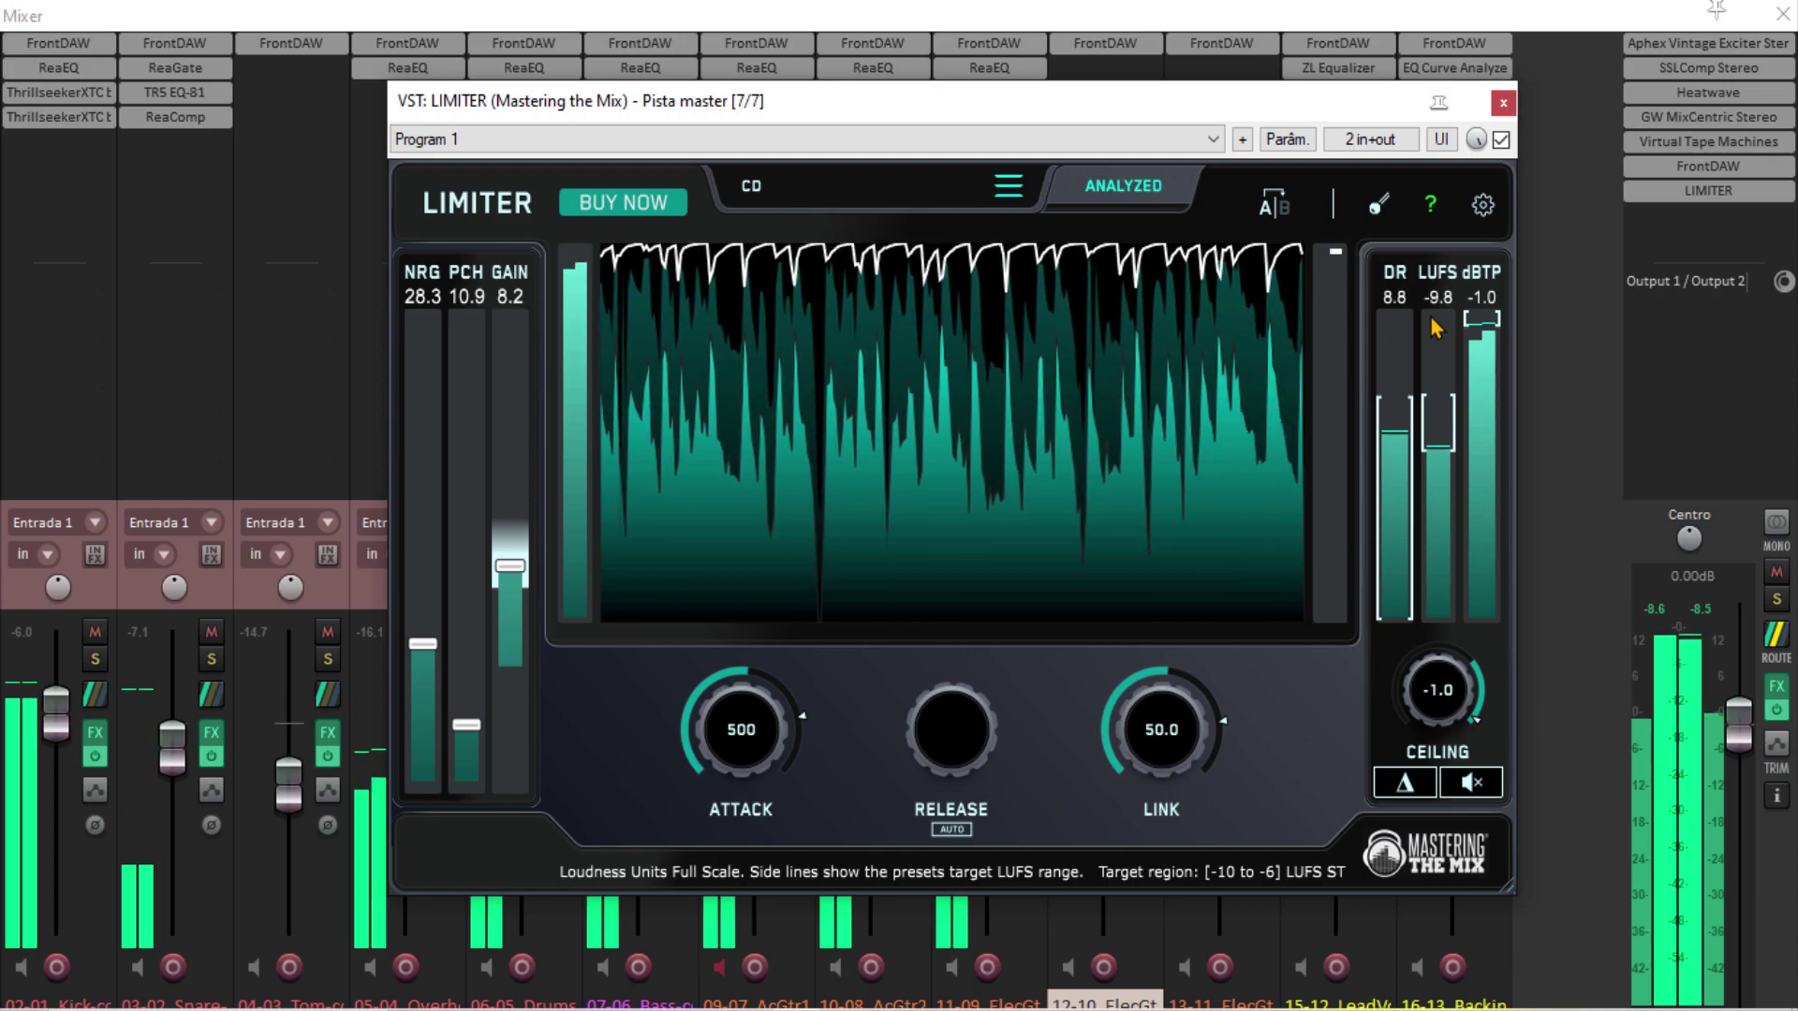
key("space")
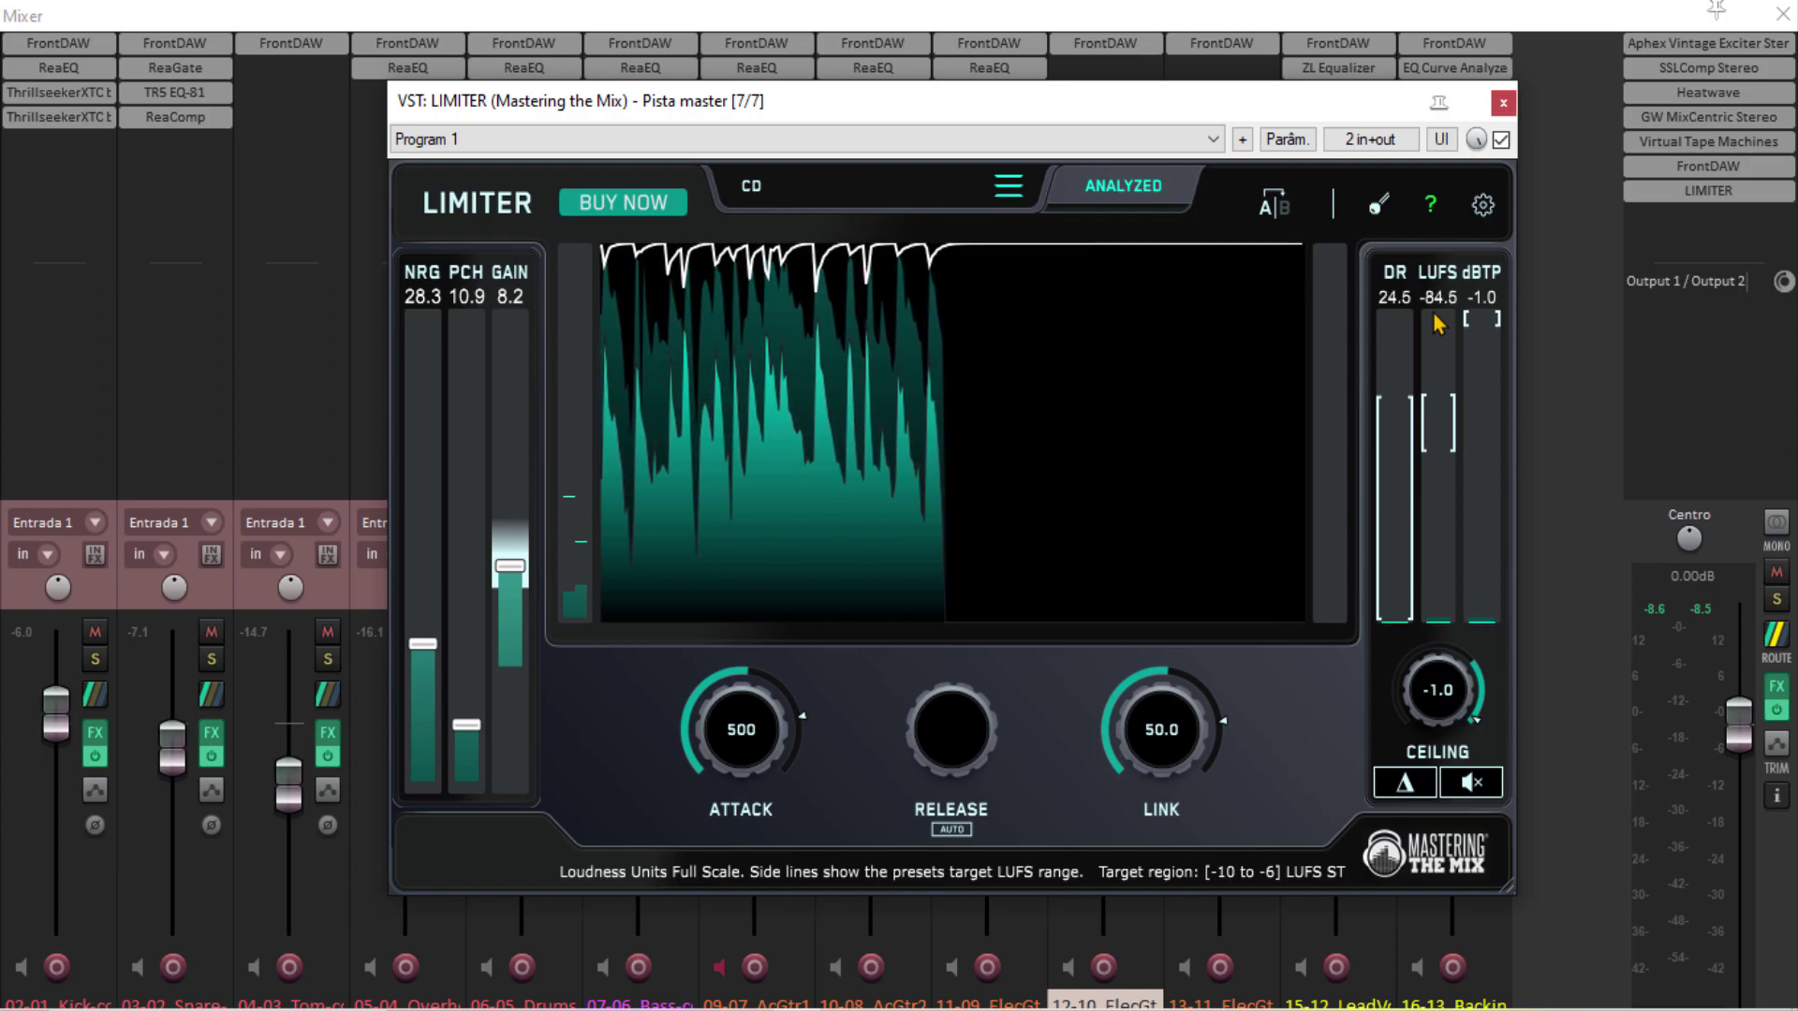
Step: Play the song again to listen to the limited master with the CD settings
key("space")
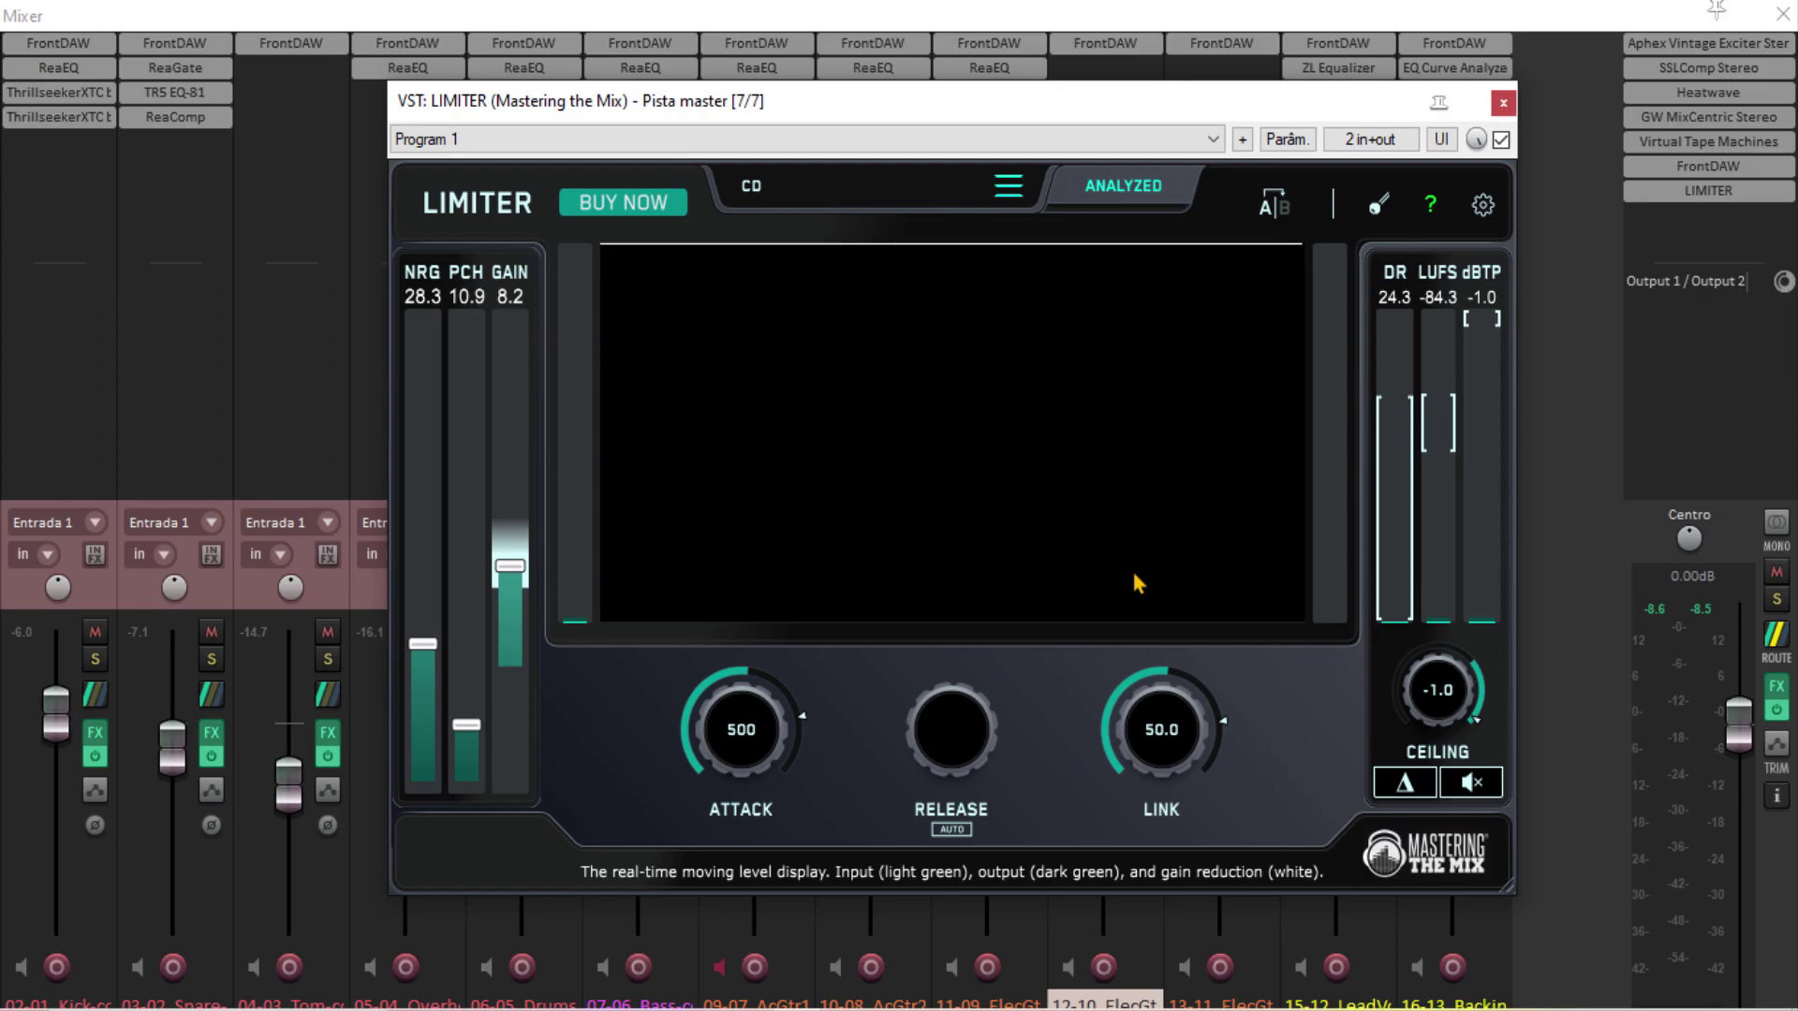
key("space")
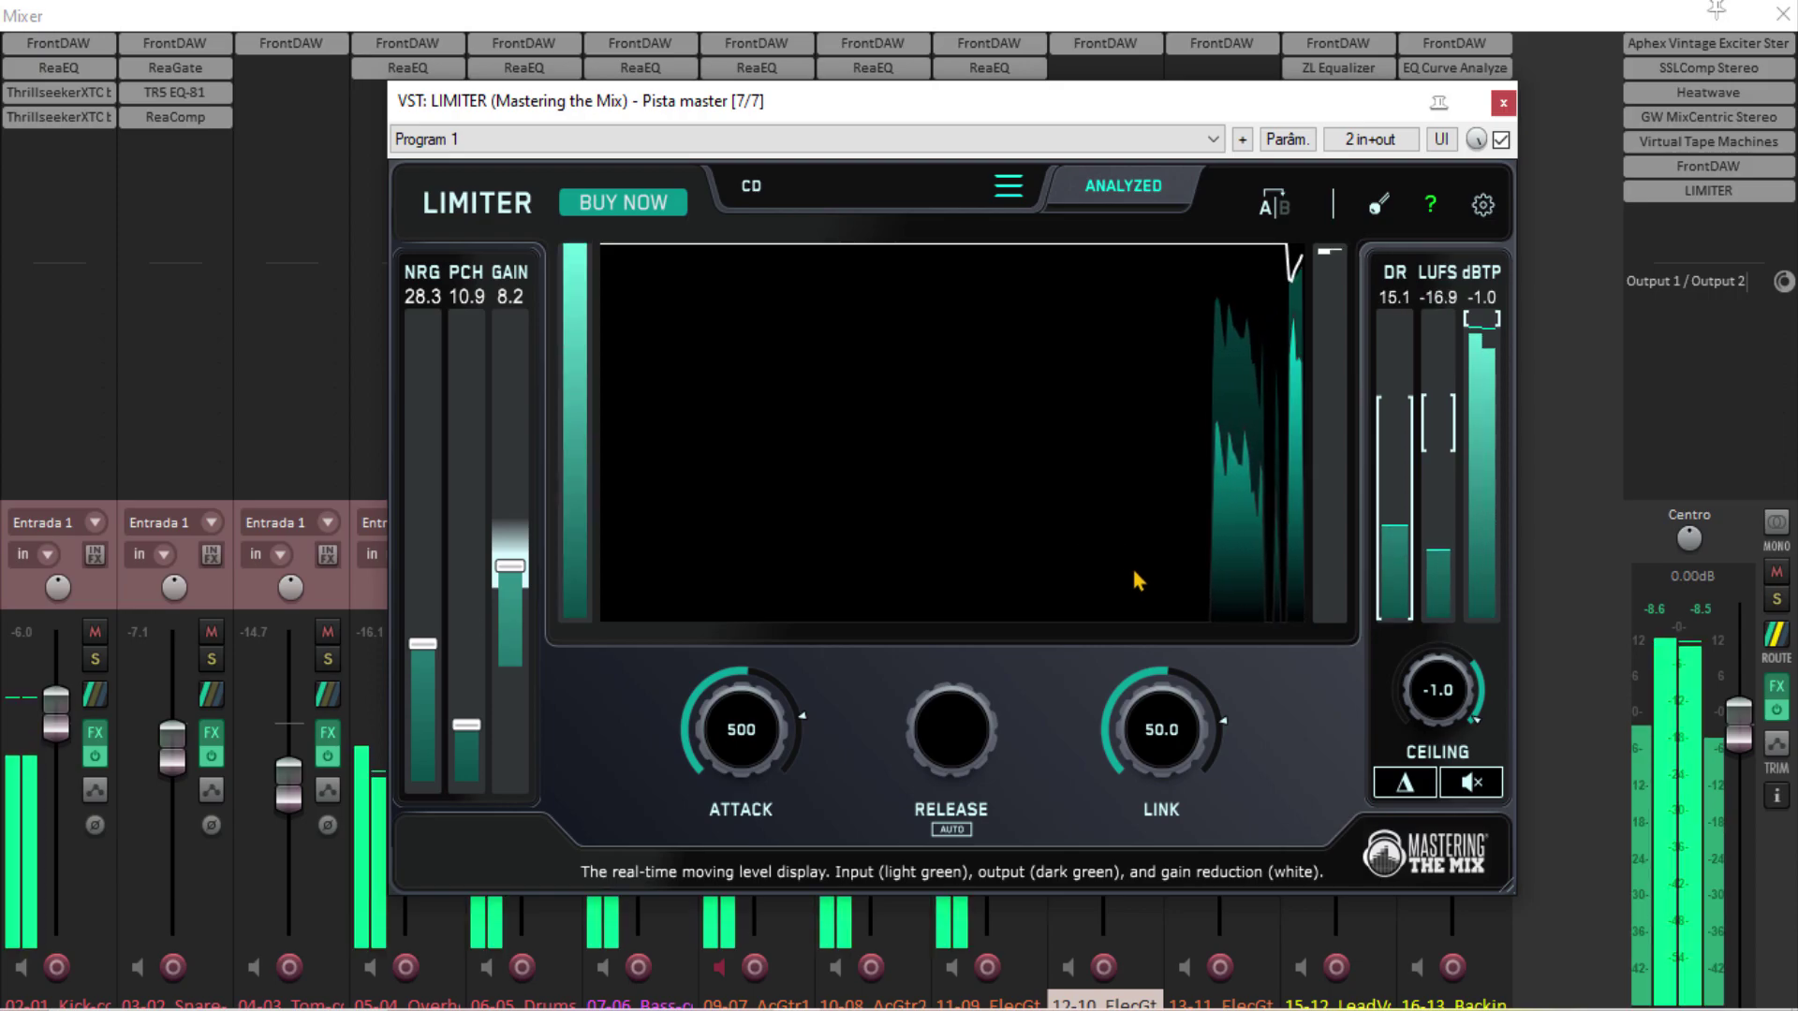